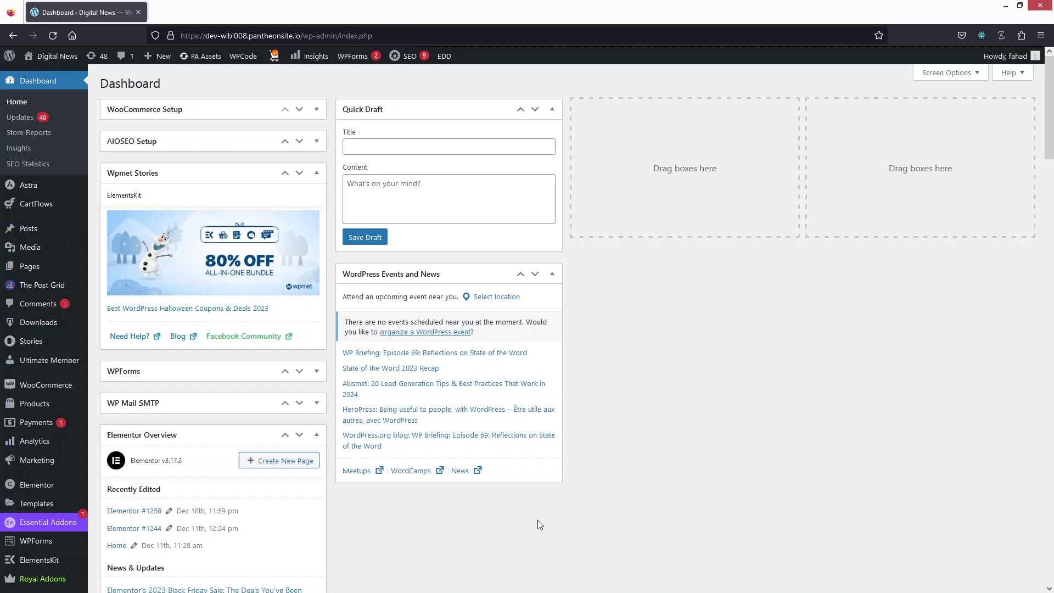
# - Search the plugin directory for 'wpcode' and confirm WPCode is already Active
pyautogui.scroll(-5, 538, 519)
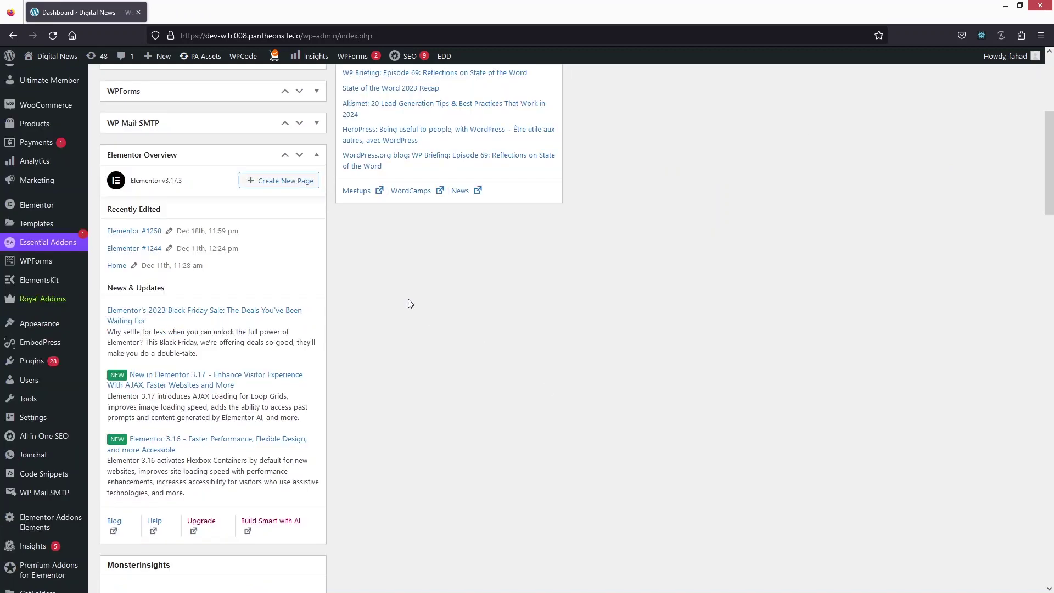
pyautogui.moveTo(34, 362)
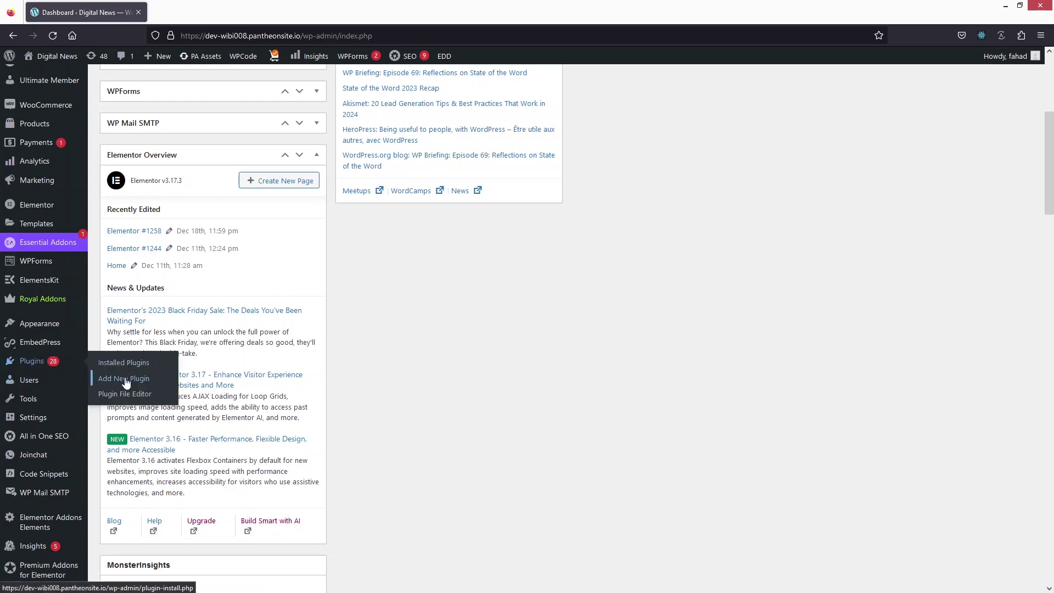
pyautogui.click(159, 384)
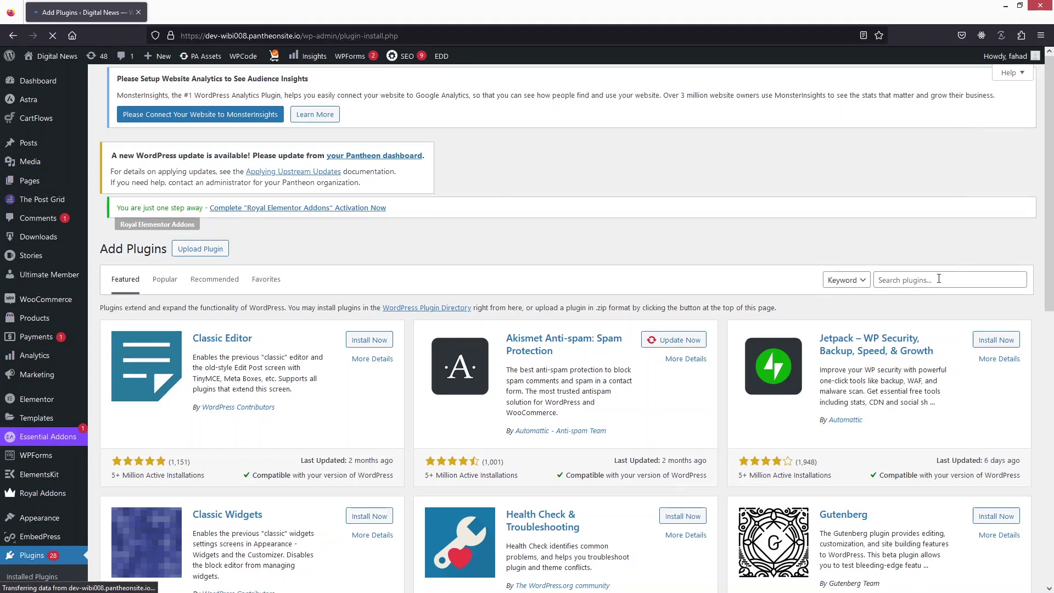
pyautogui.click(908, 280)
pyautogui.write('wpcode')
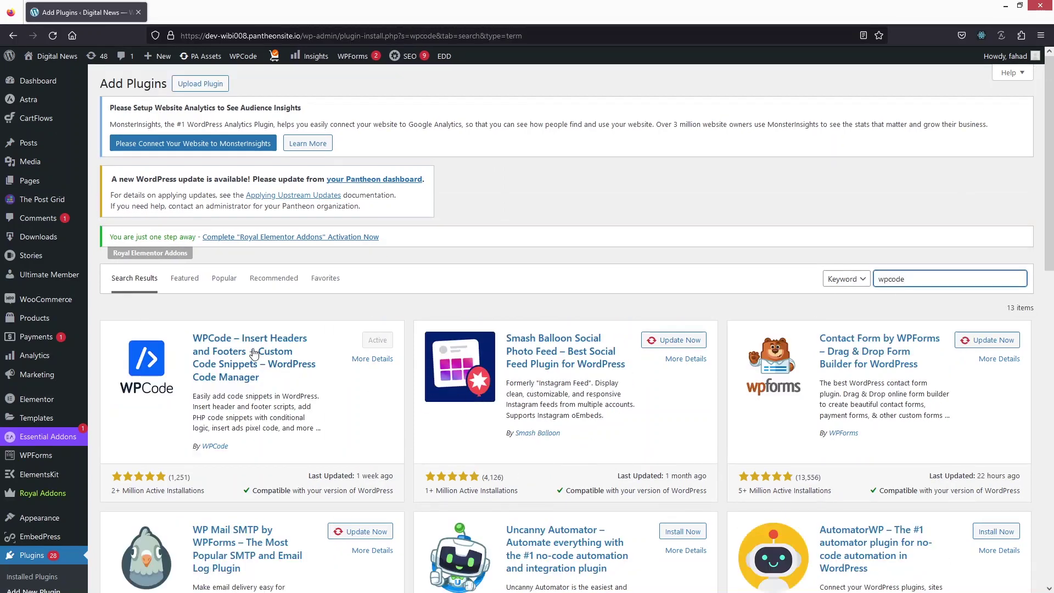
pyautogui.scroll(-2, 511, 376)
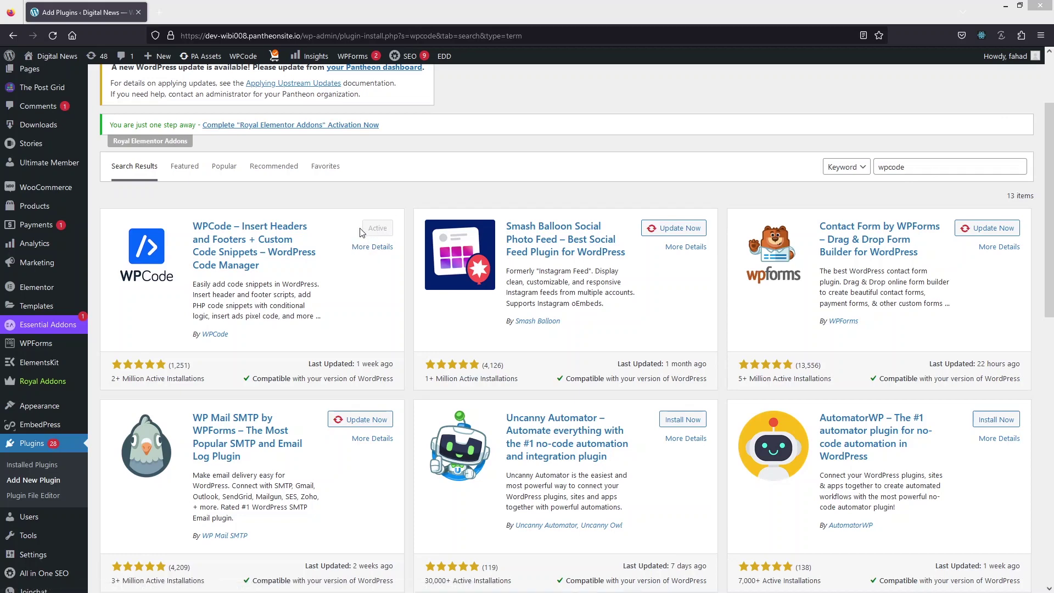
pyautogui.scroll(1, 360, 232)
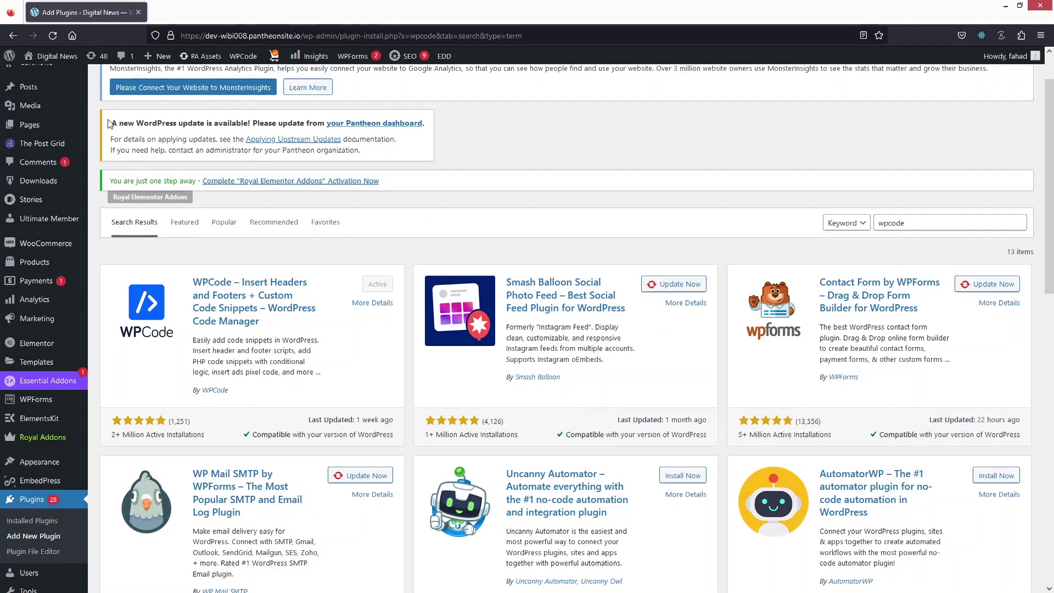
# - Create a page titled 'CHANGE IMAGE ON HOVER' in a new tab and open it in Elementor
pyautogui.moveTo(49, 128)
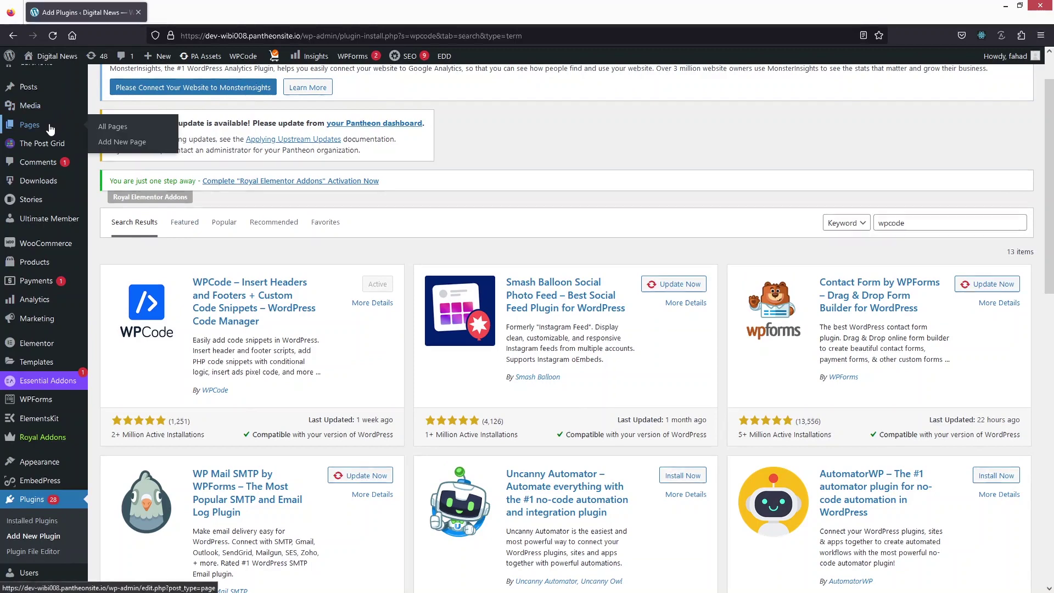
pyautogui.middleClick(122, 143)
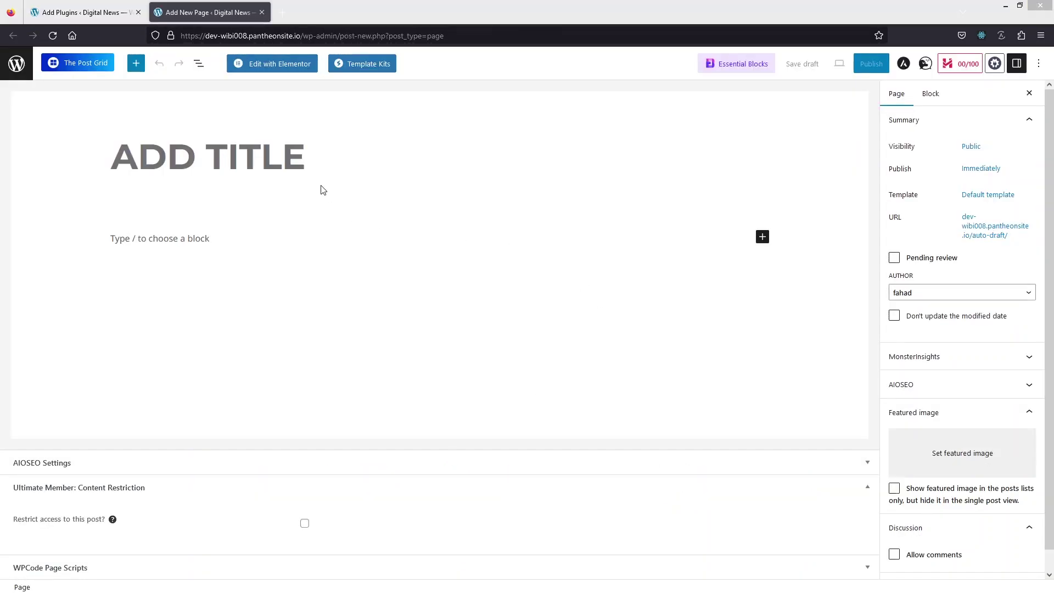
pyautogui.click(306, 163)
pyautogui.write('CHANGE IMAGE ON HOVER')
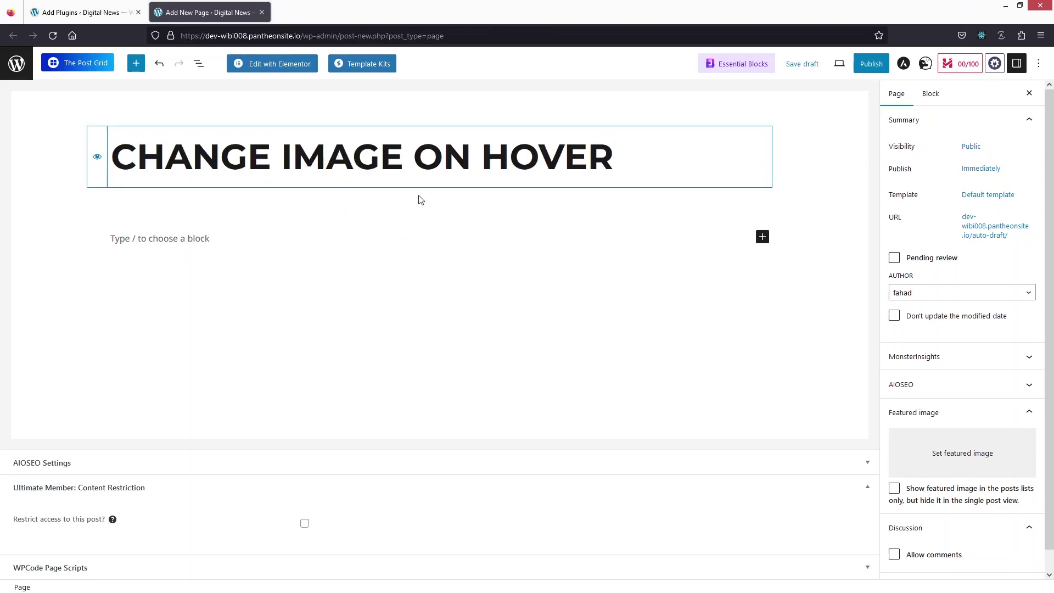
pyautogui.click(264, 68)
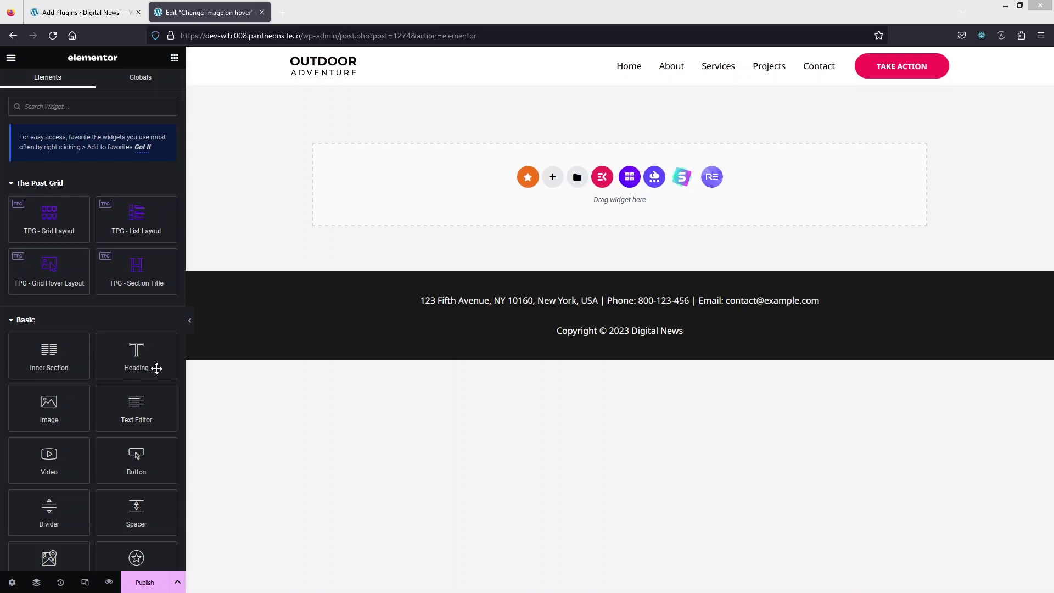
# - Add an Image widget showing the woman-among-palm-leaves photo and publish the page
pyautogui.moveTo(49, 407); pyautogui.dragTo(527, 187)
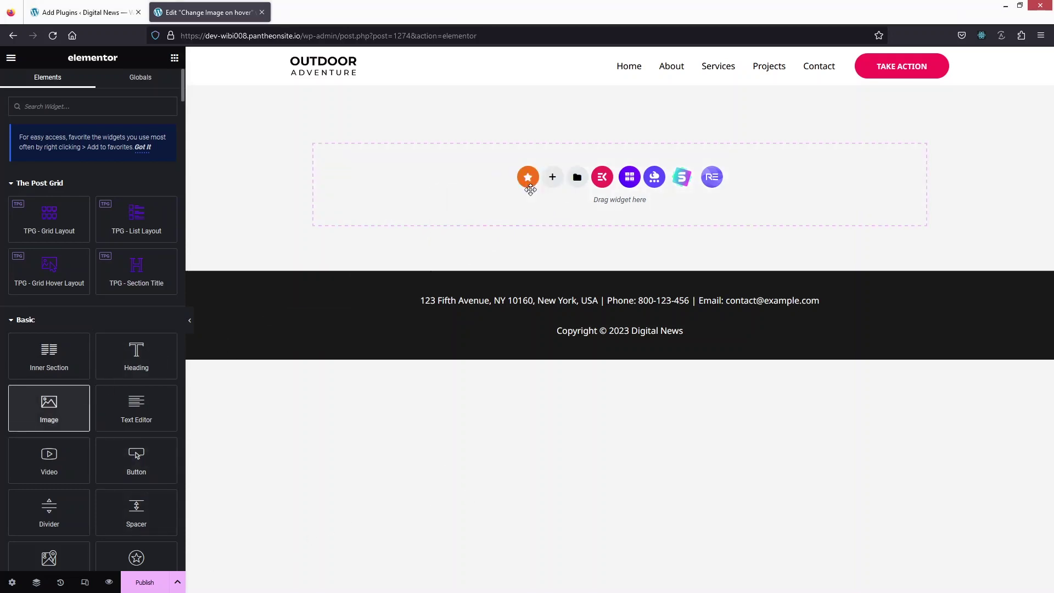
pyautogui.moveTo(65, 216)
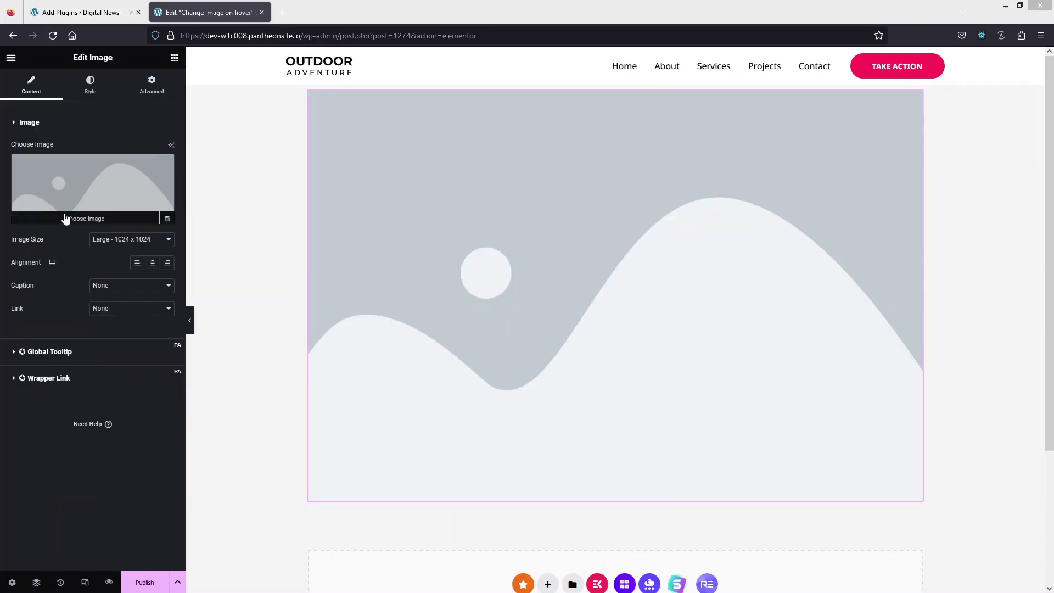
pyautogui.click(75, 184)
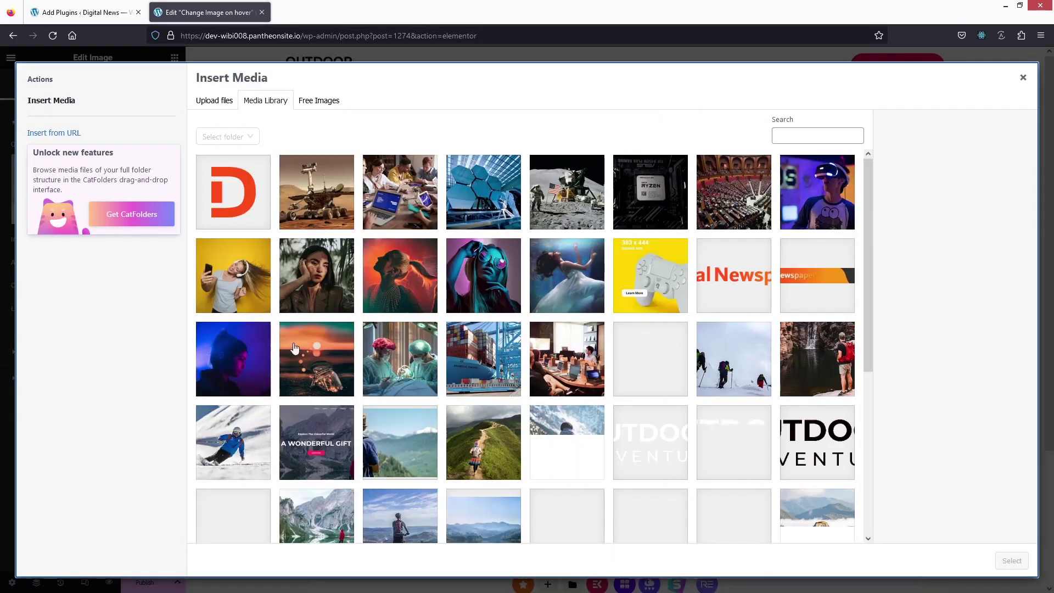
pyautogui.click(319, 280)
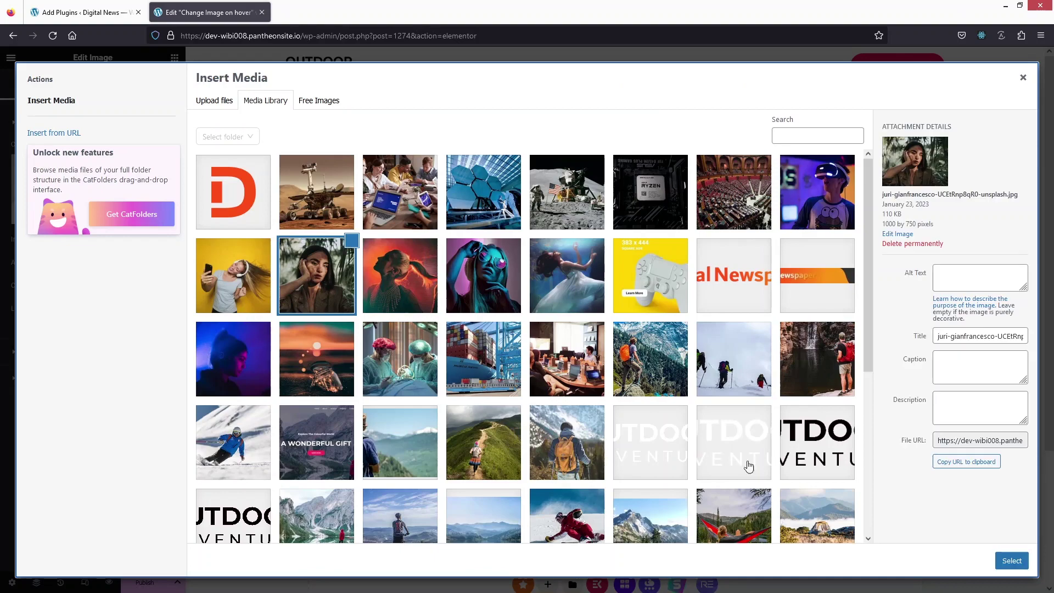
pyautogui.click(1011, 561)
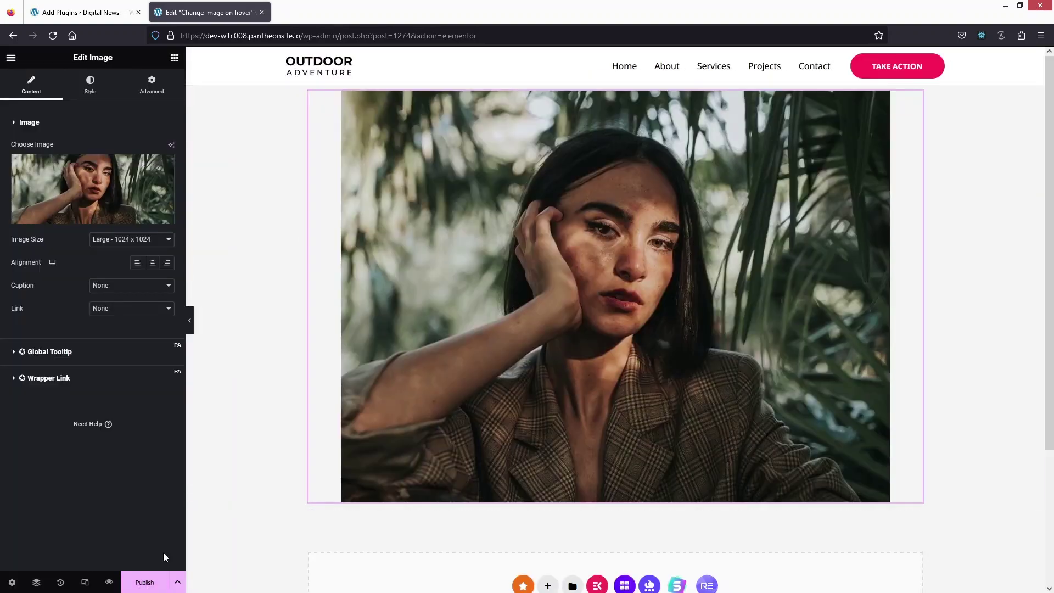
pyautogui.click(145, 582)
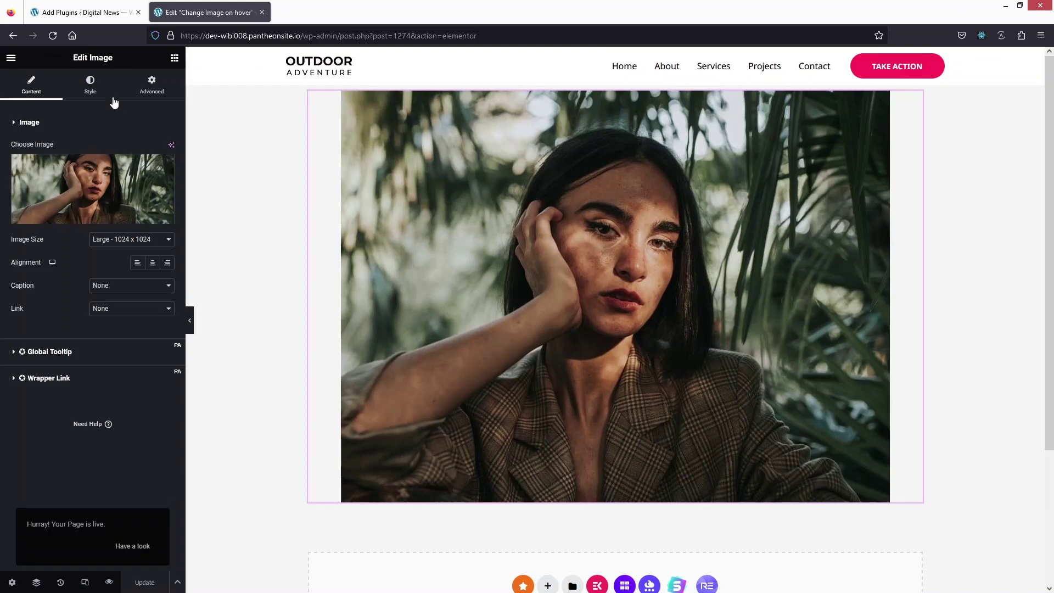
pyautogui.click(62, 8)
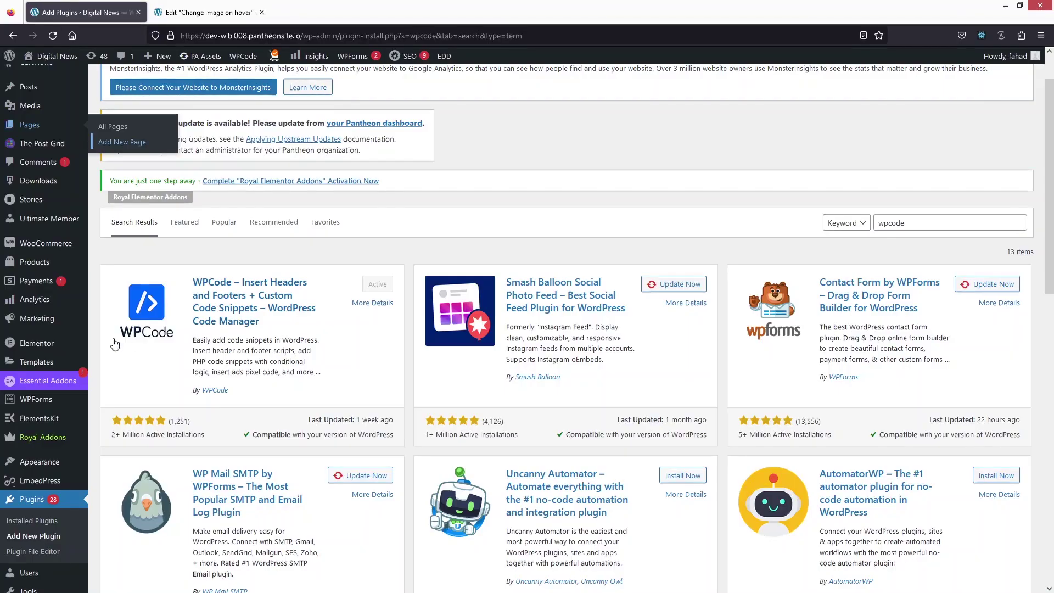
# - Go to Code Snippets and start adding a new snippet from the library
pyautogui.scroll(-4, 38, 379)
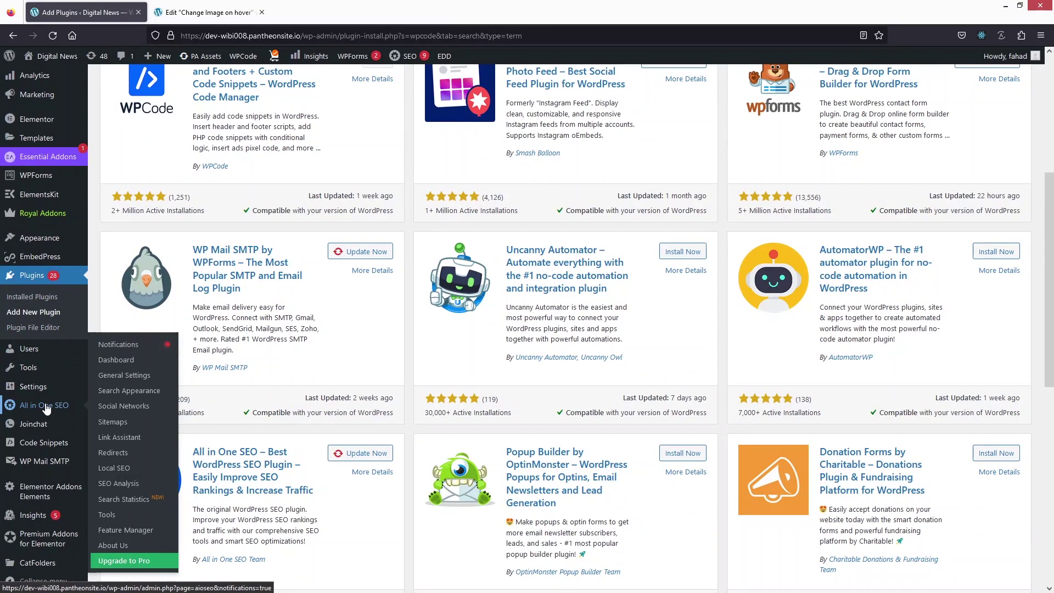
pyautogui.click(51, 451)
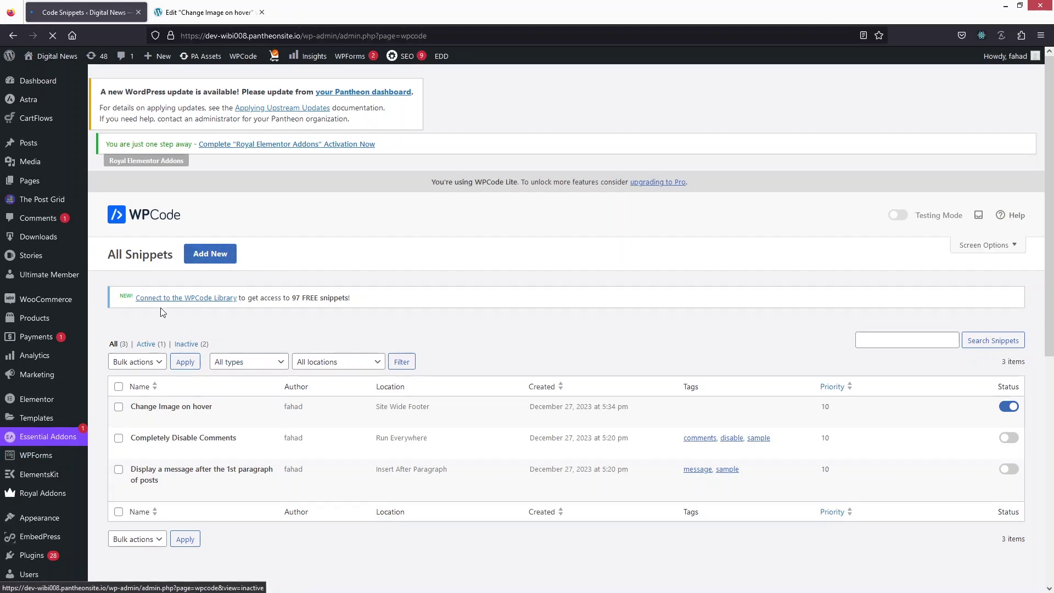
pyautogui.click(209, 256)
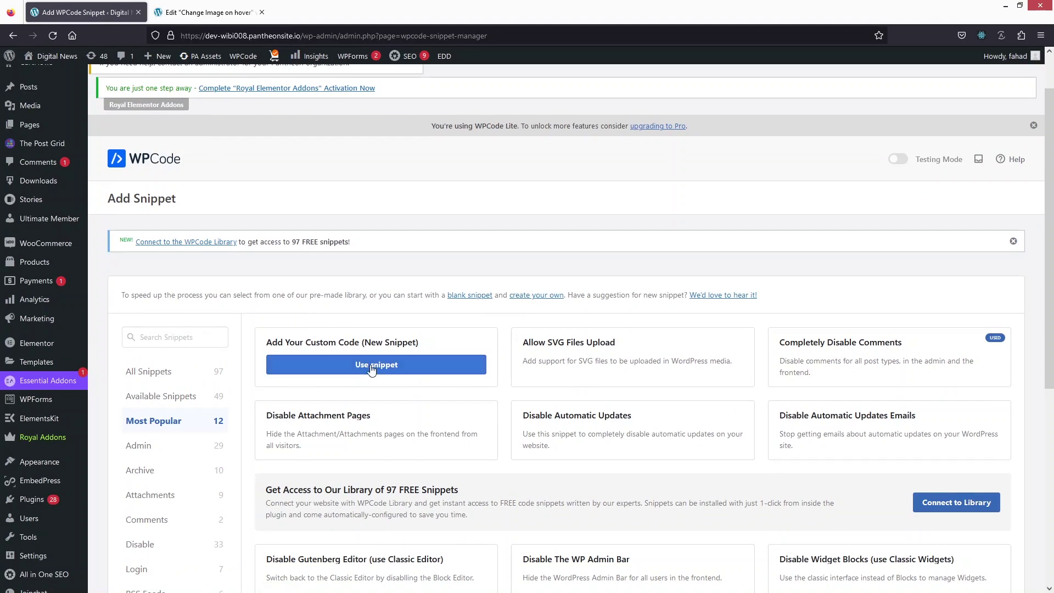
# - Start a blank custom snippet with code type JavaScript Snippet and location Site Wide Footer
pyautogui.click(332, 365)
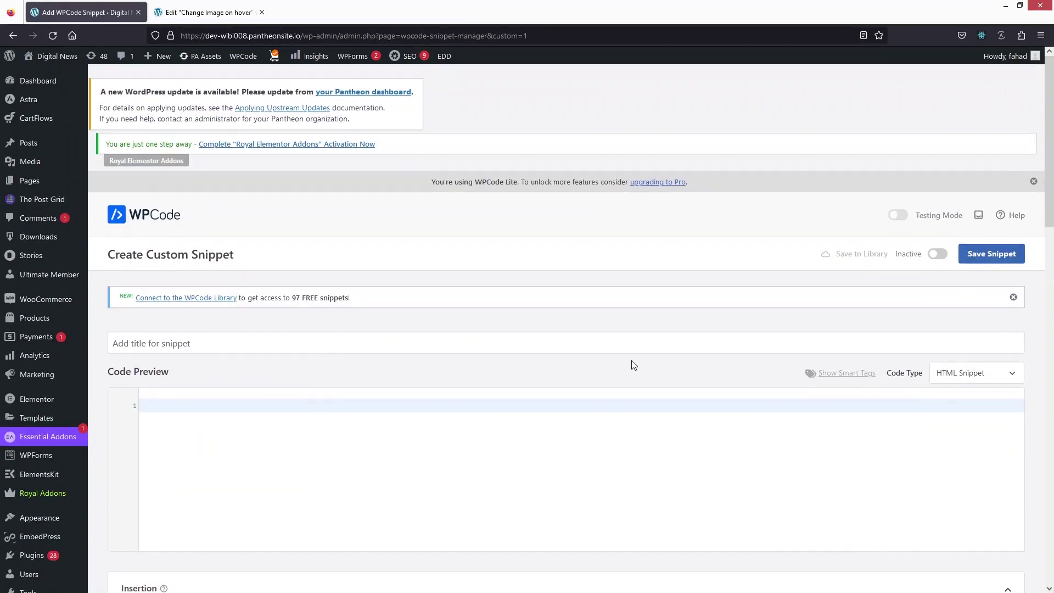
pyautogui.scroll(-2, 640, 372)
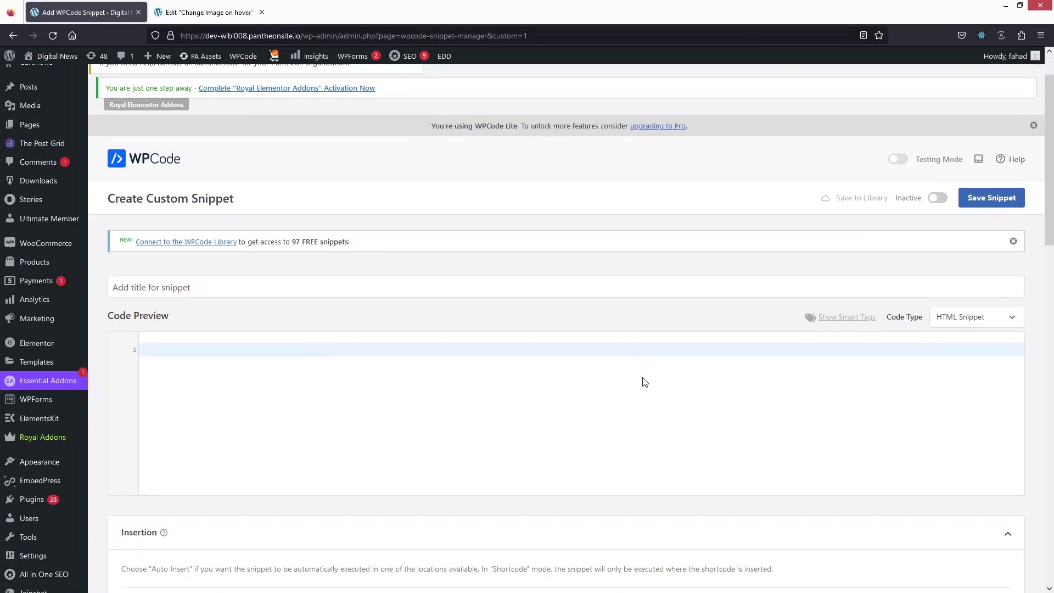
pyautogui.click(969, 320)
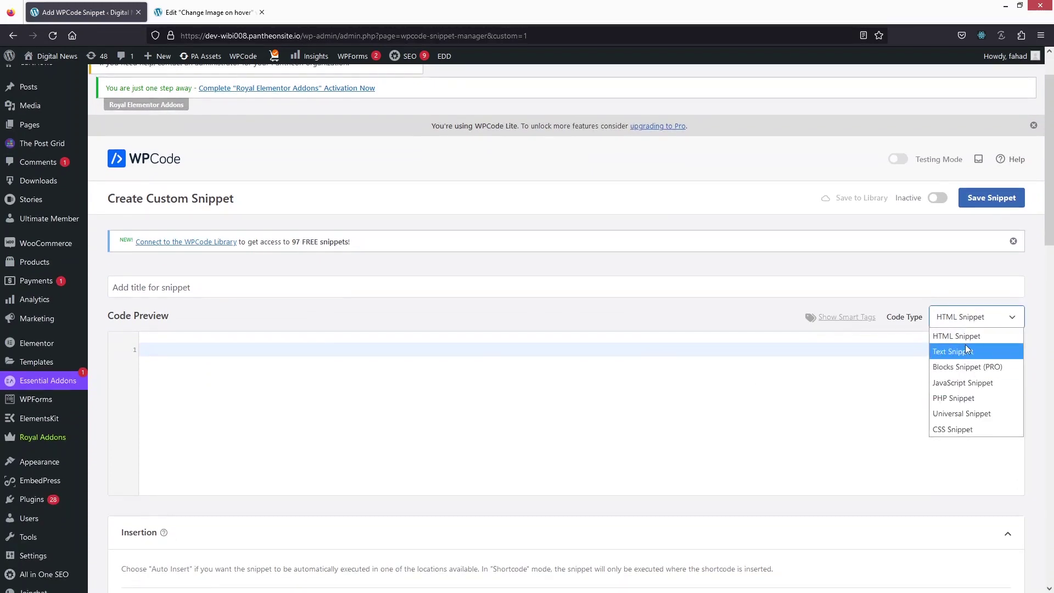
pyautogui.click(970, 382)
pyautogui.scroll(-5, 236, 296)
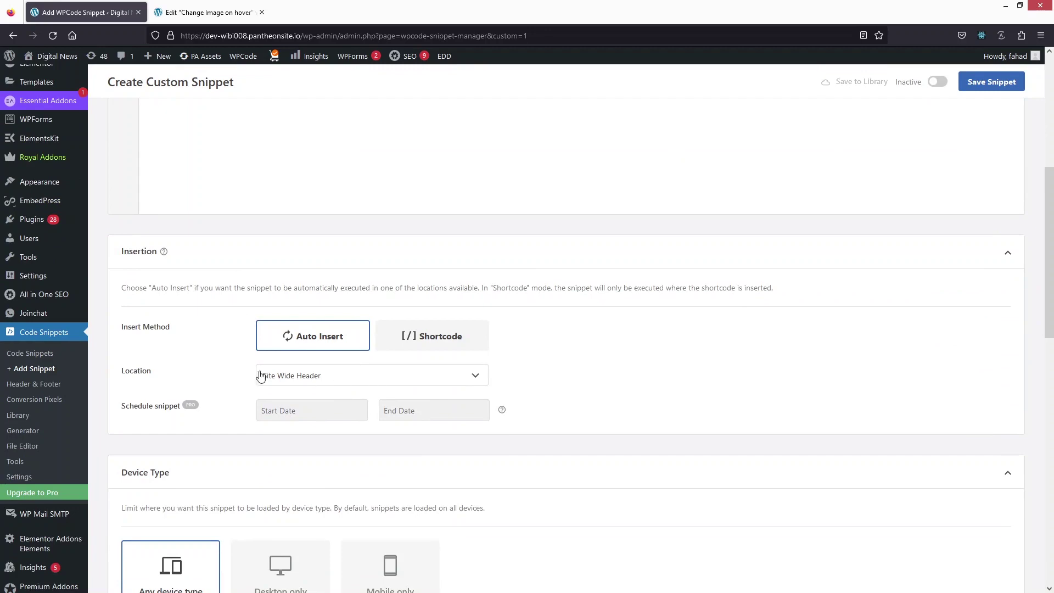
pyautogui.click(385, 376)
pyautogui.scroll(-5, 384, 373)
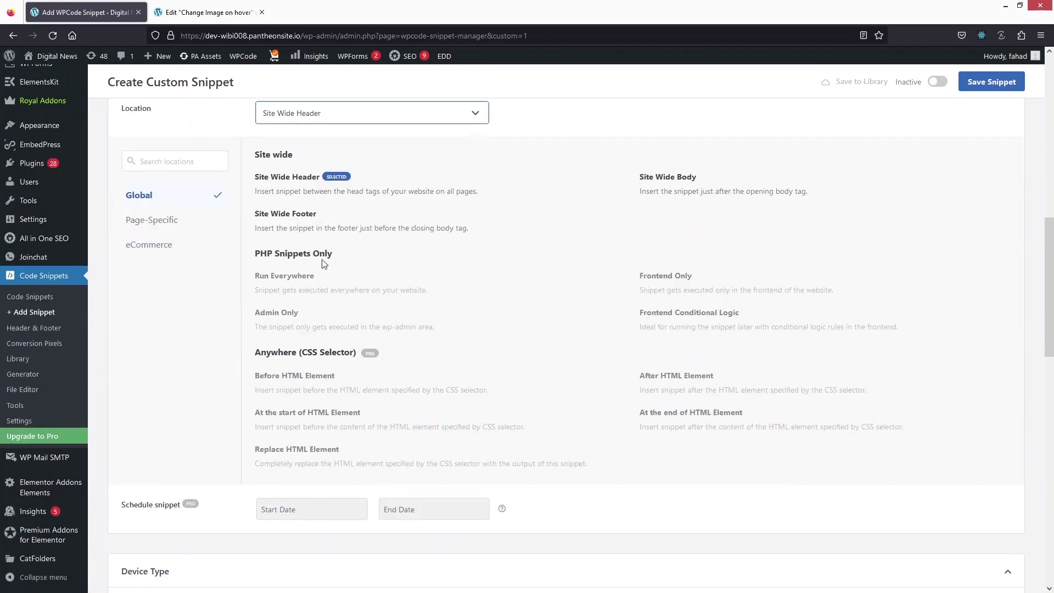
pyautogui.click(287, 218)
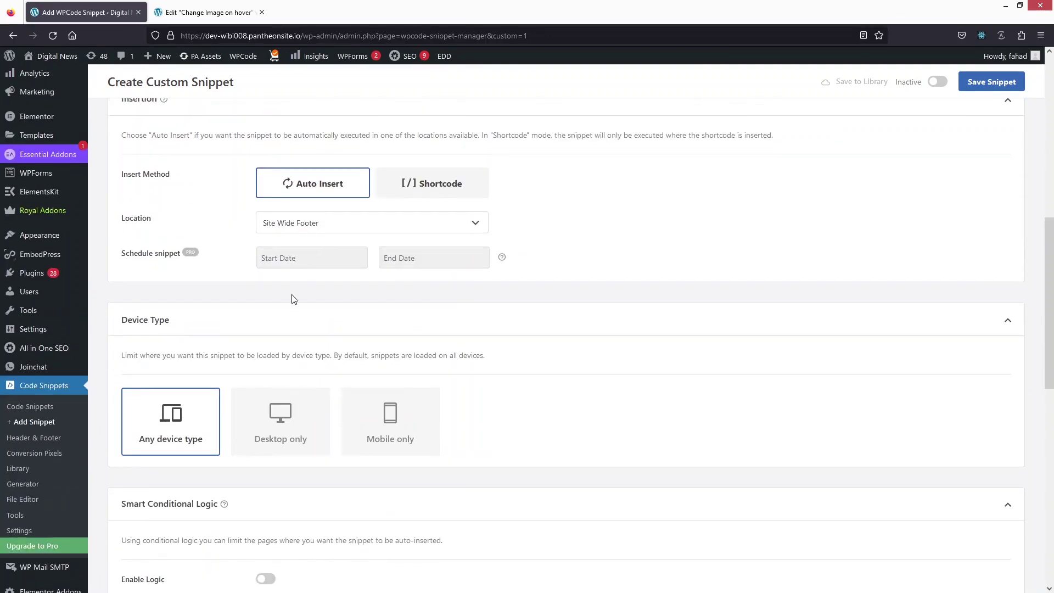
pyautogui.scroll(-7, 291, 298)
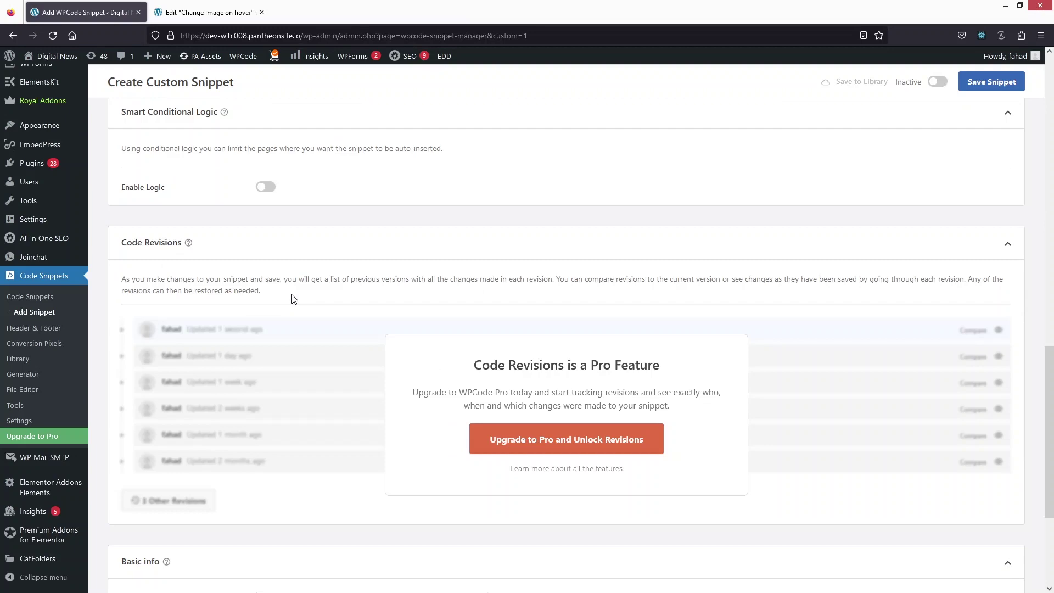
pyautogui.moveTo(1049, 463); pyautogui.dragTo(1048, 197)
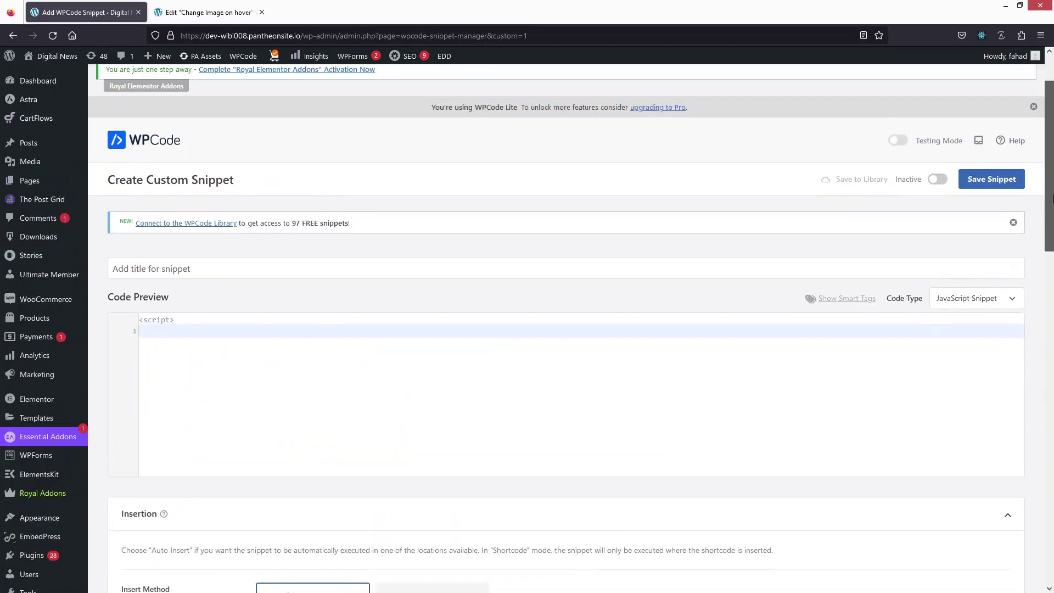
pyautogui.click(190, 16)
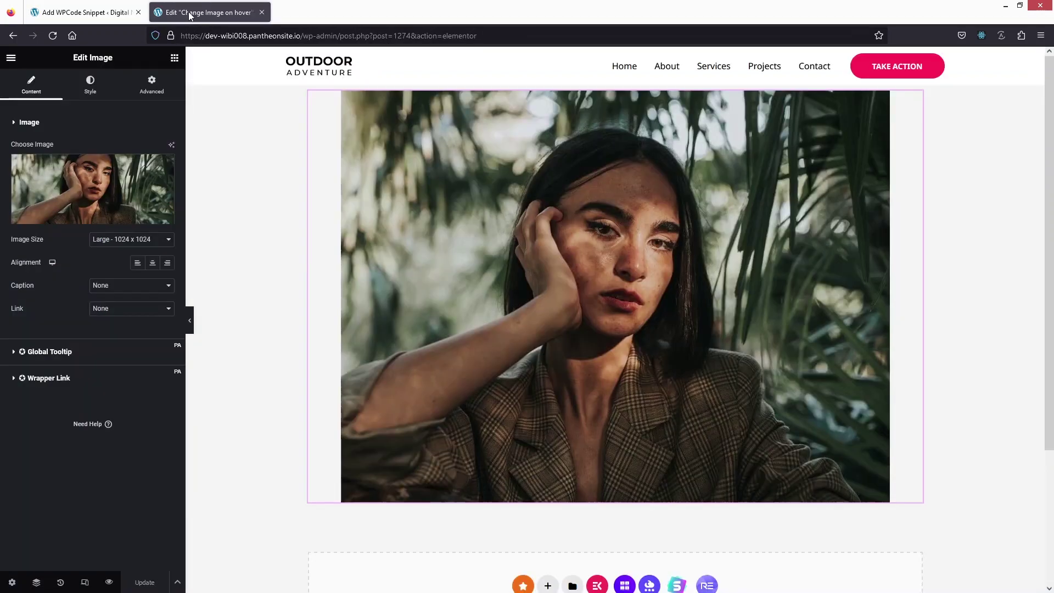
# - Give the image widget the CSS ID change-img, copy it, and update the page
pyautogui.click(152, 87)
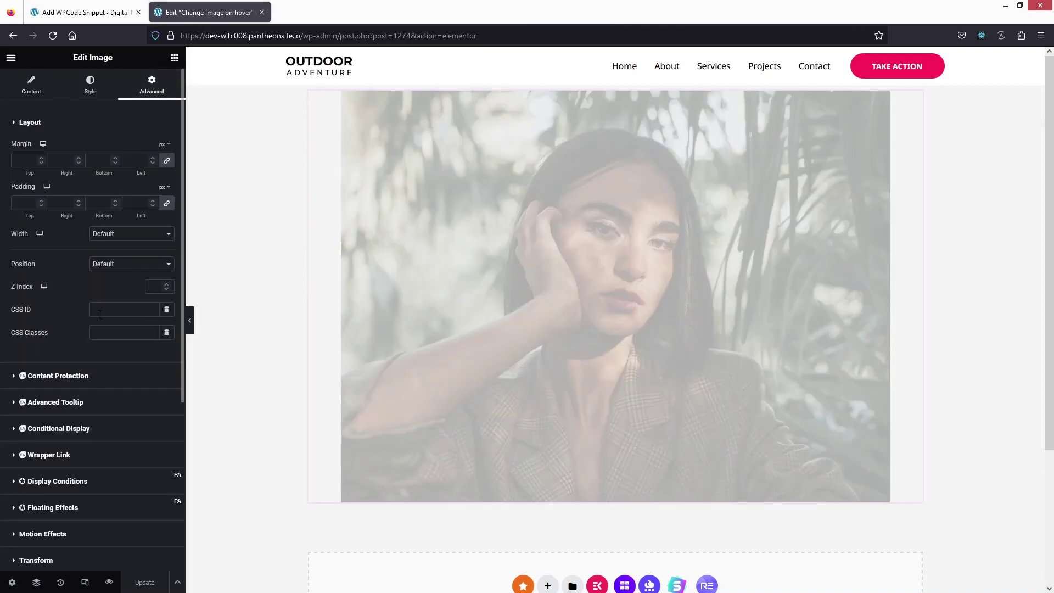
pyautogui.click(100, 311)
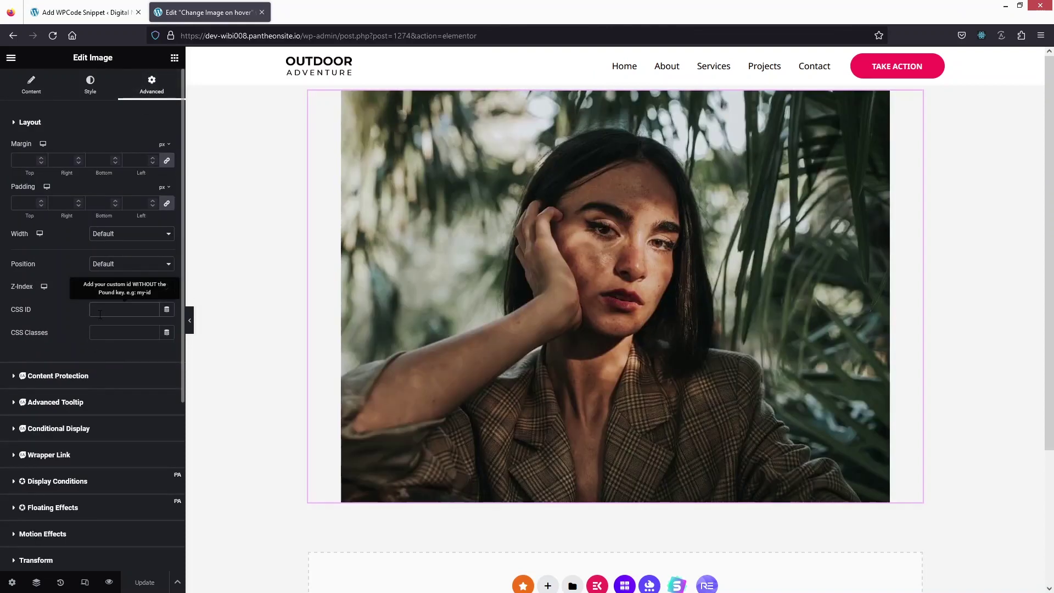
pyautogui.write('change-img')
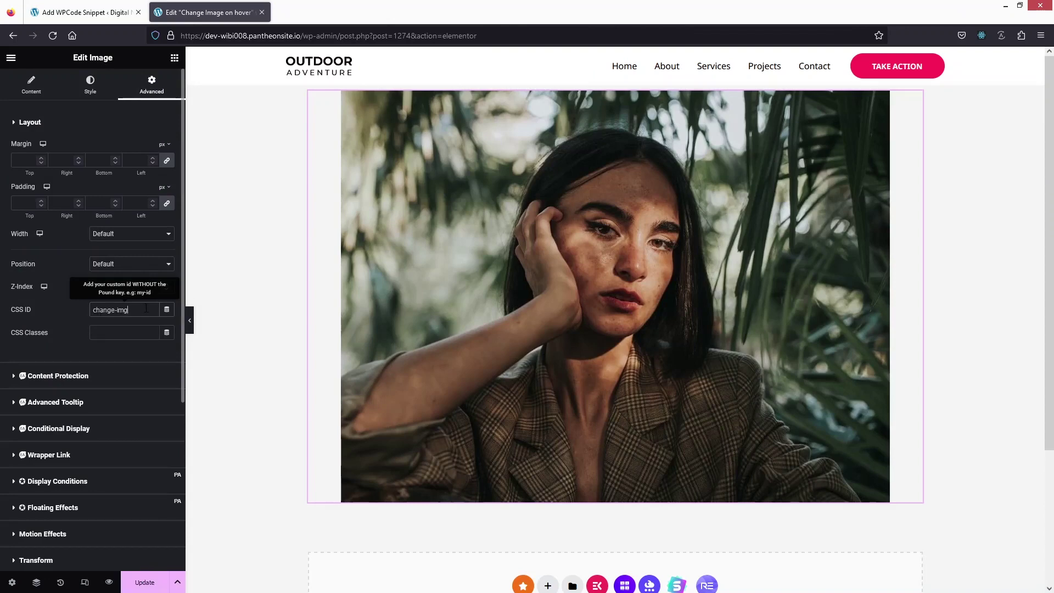
pyautogui.hotkey('ctrl', 'a')
pyautogui.hotkey('ctrl', 'c')
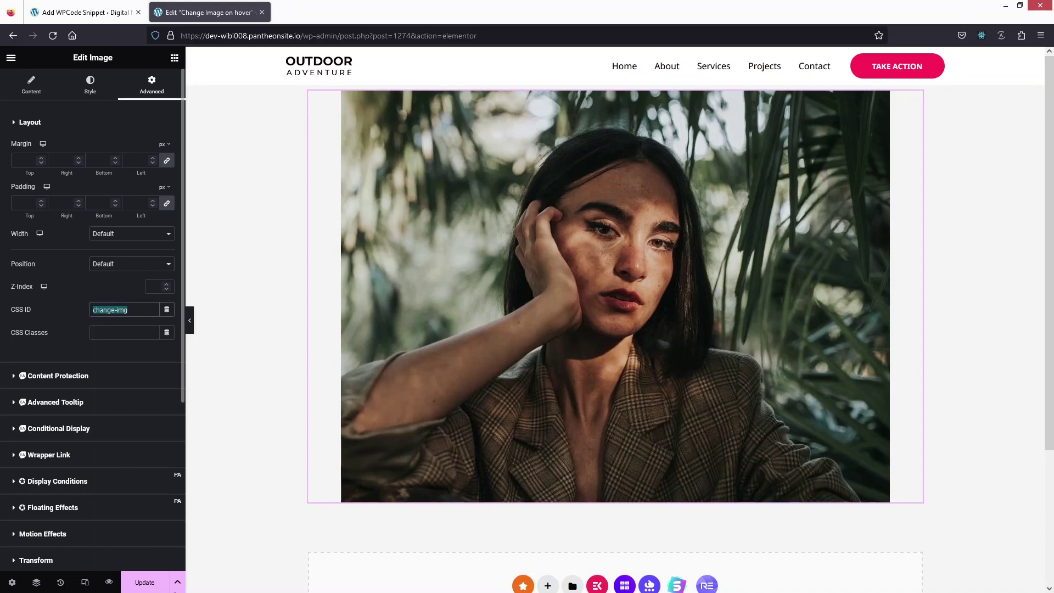
pyautogui.click(145, 583)
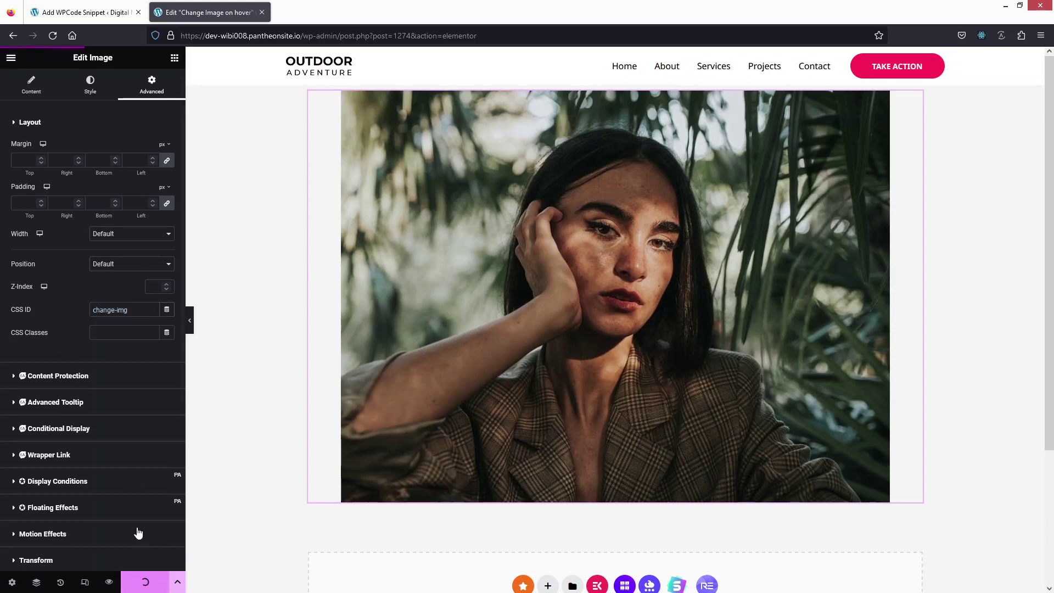
pyautogui.click(97, 11)
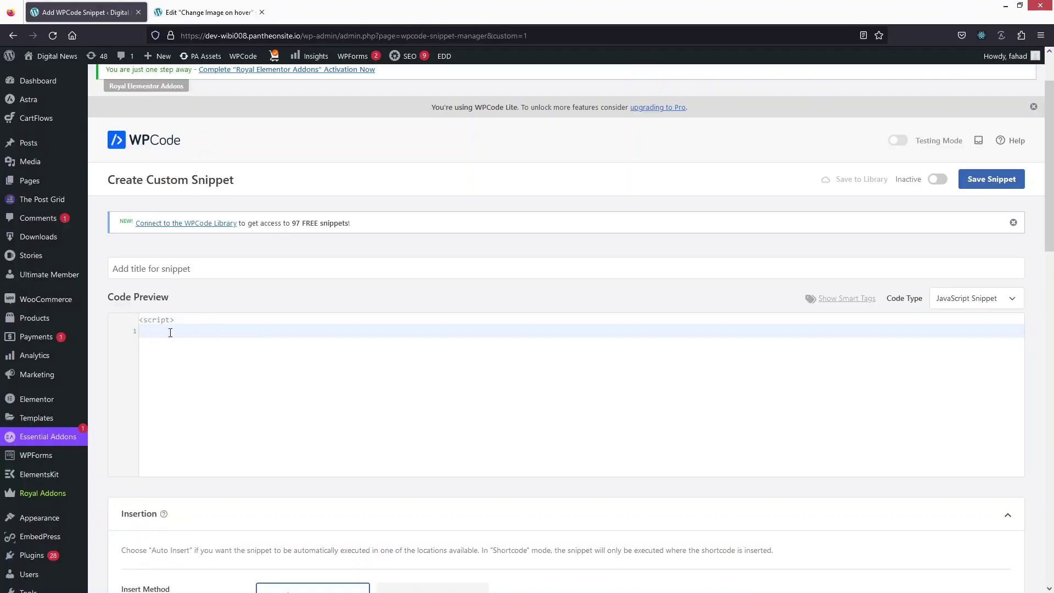
# - Paste the change-img ID and the jQuery hover code block into the snippet
pyautogui.hotkey('ctrl', 'v')
pyautogui.press('Return')
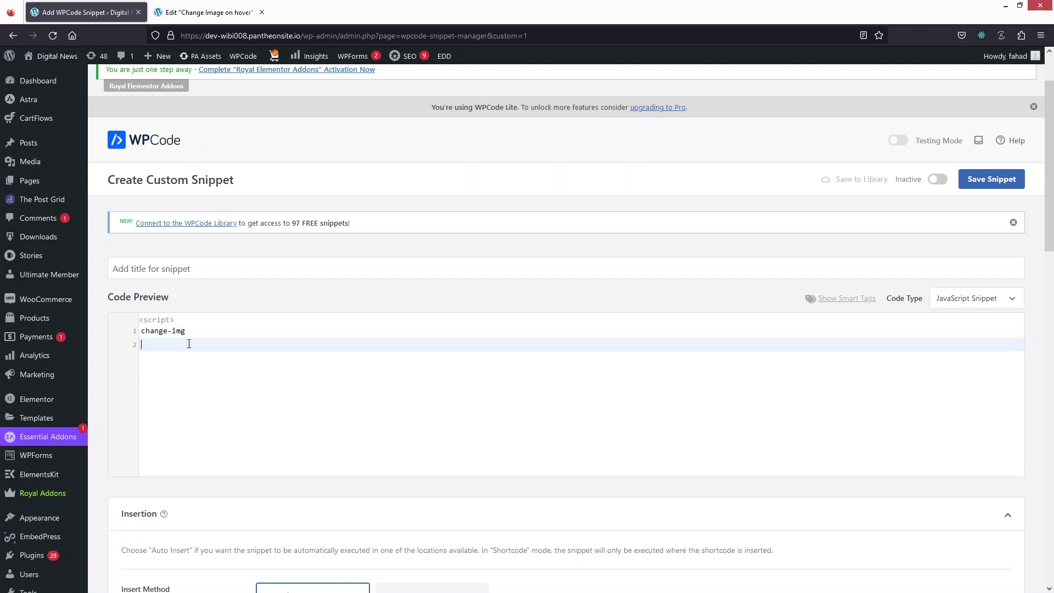
pyautogui.write("jQuery('#hover-img img').hover(function(){         jQuery(this).attr('srcset','https://dev-wibi008.pantheonsite.io/wp-content/uploads/2022/09/pexels-pixabay-73910.jpg');     }, function(){         jQuery(this).attr('srcset','https://dev-wibi008.pantheonsite.io/wp-content/uploads/2022/09/juri-gianfrancesco-UCEtRnp8qR0-unsplash.jpg');     }                                   );")
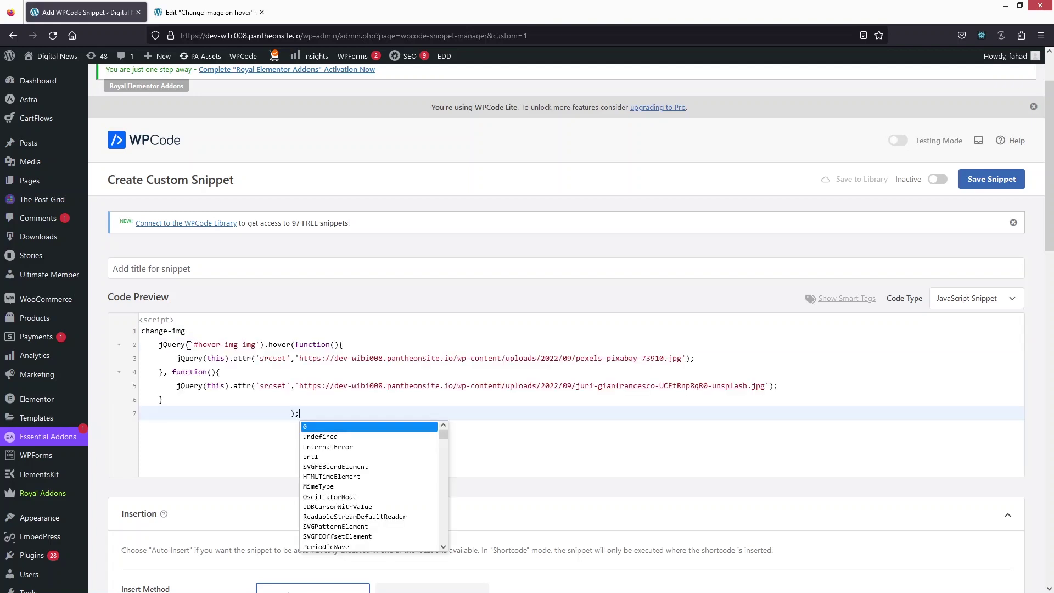
# - Change the selector to '#change-img img', delete the leftover line 1 text, and clear both image URLs
pyautogui.click(189, 345)
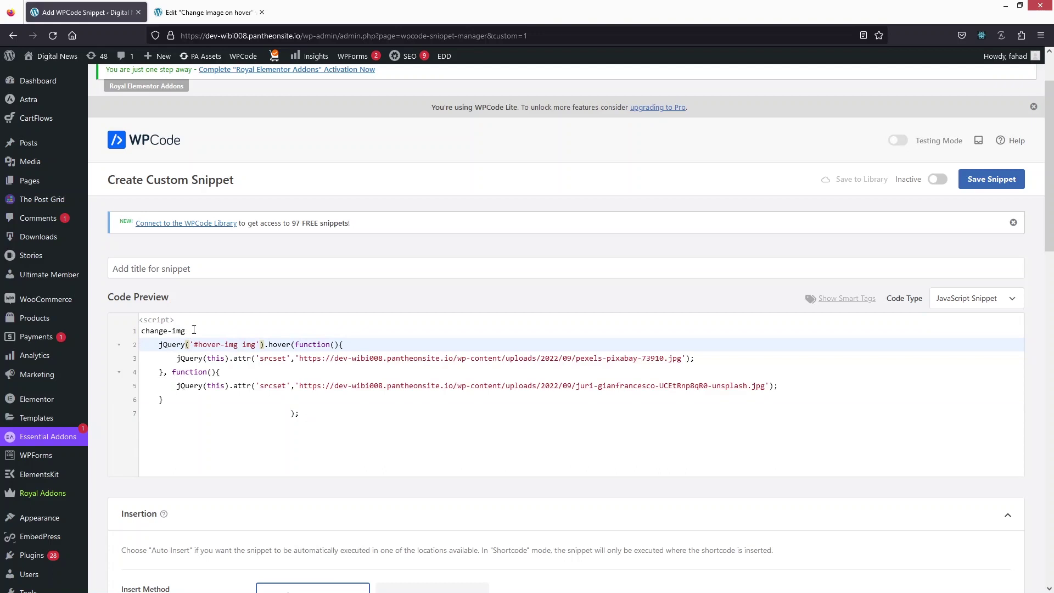
pyautogui.click(238, 345)
pyautogui.hotkey('shift', 'Left')
pyautogui.hotkey('shift', 'Left')
pyautogui.hotkey('shift', 'Left')
pyautogui.hotkey('shift', 'Left')
pyautogui.hotkey('shift', 'Left')
pyautogui.hotkey('shift', 'Left')
pyautogui.hotkey('shift', 'Left')
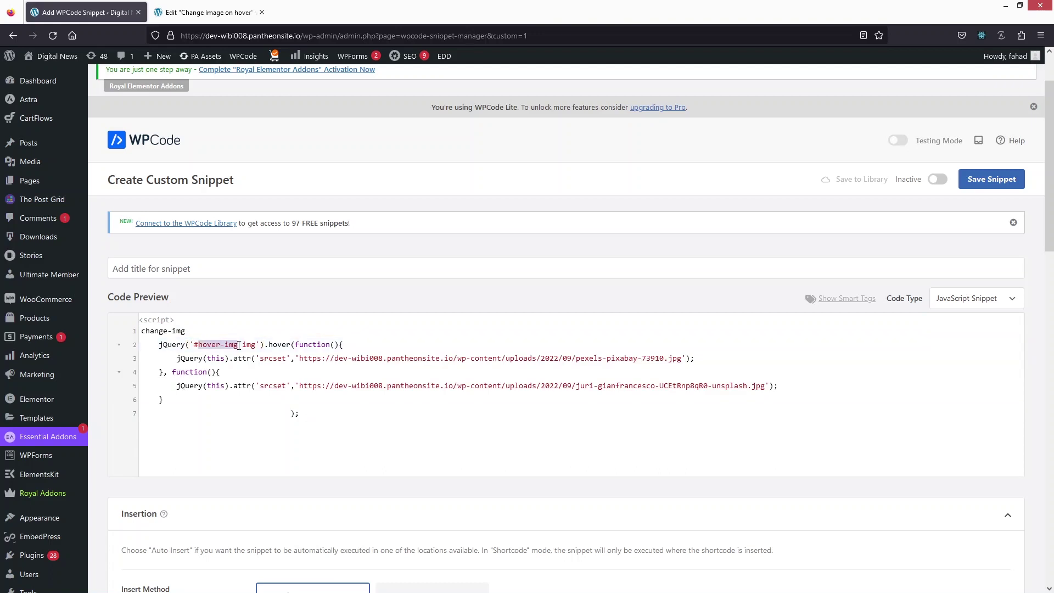
pyautogui.hotkey('ctrl', 'v')
pyautogui.moveTo(207, 331); pyautogui.dragTo(141, 331)
pyautogui.press('BackSpace')
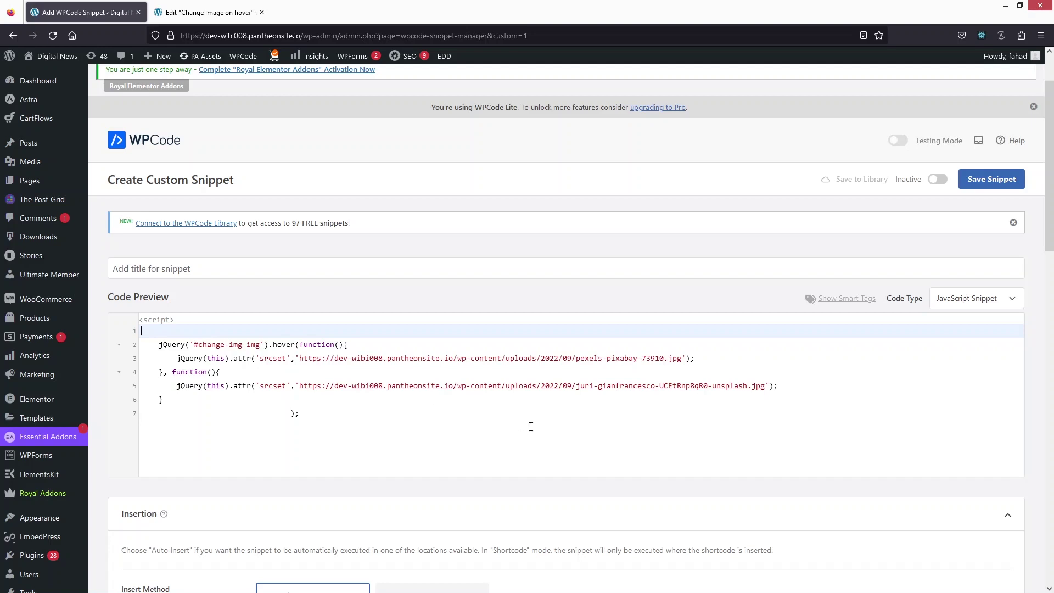
pyautogui.moveTo(301, 359); pyautogui.dragTo(666, 366)
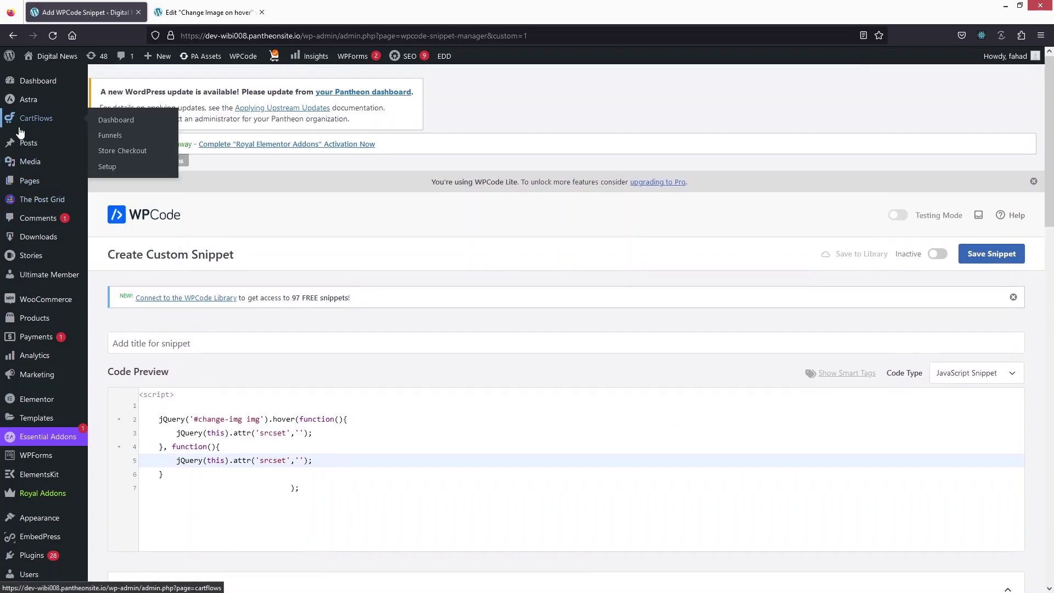
# - Copy the juri-gianfrancesco image URL from the Media Library into line 3's srcset
pyautogui.middleClick(109, 163)
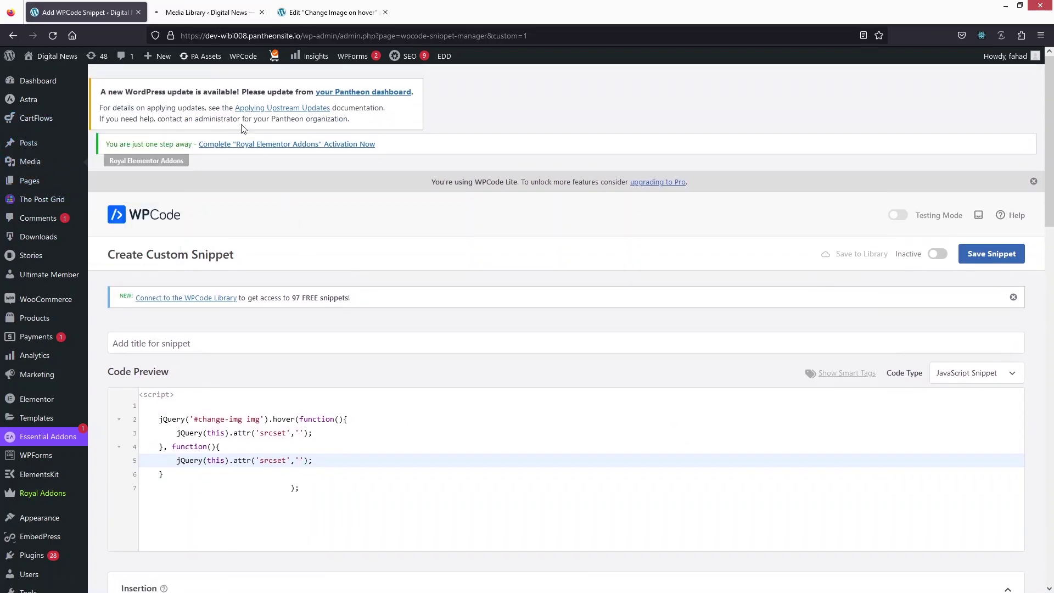
pyautogui.click(191, 21)
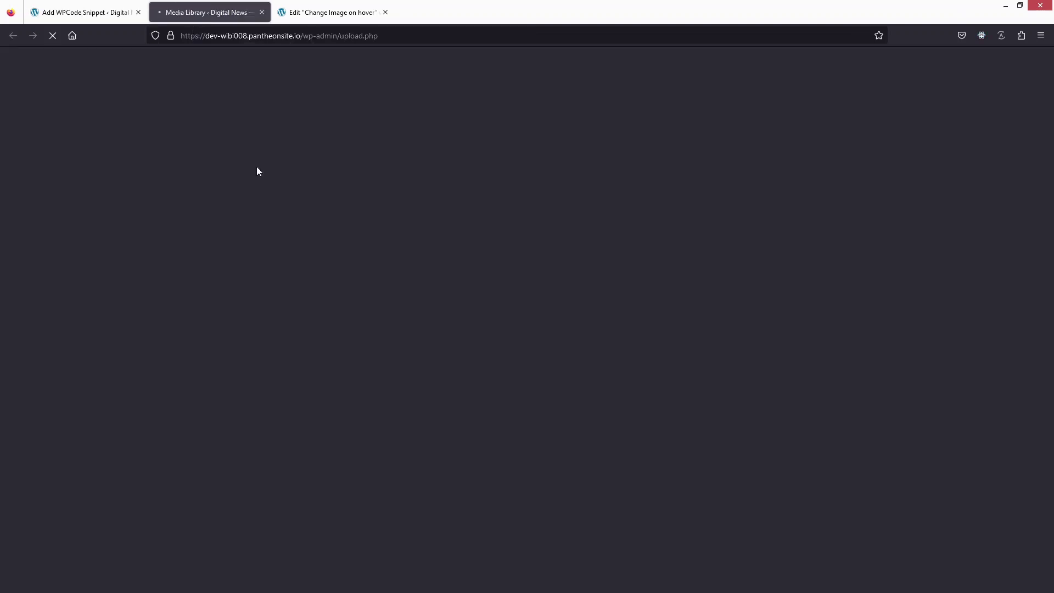
pyautogui.scroll(-5, 483, 341)
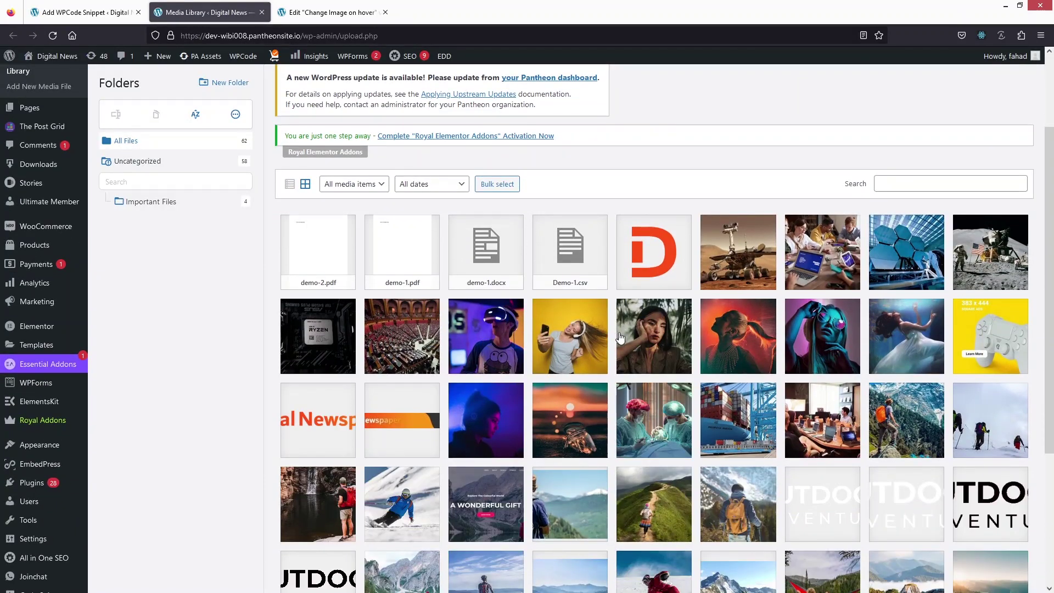
pyautogui.click(665, 328)
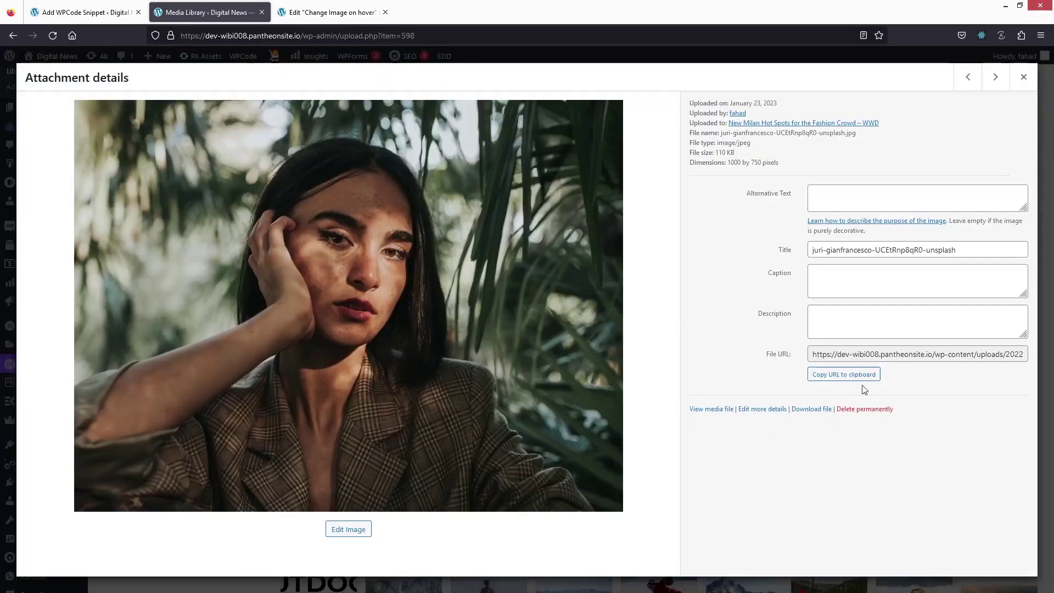
pyautogui.click(839, 375)
pyautogui.hotkey('ctrl', 'pageup')
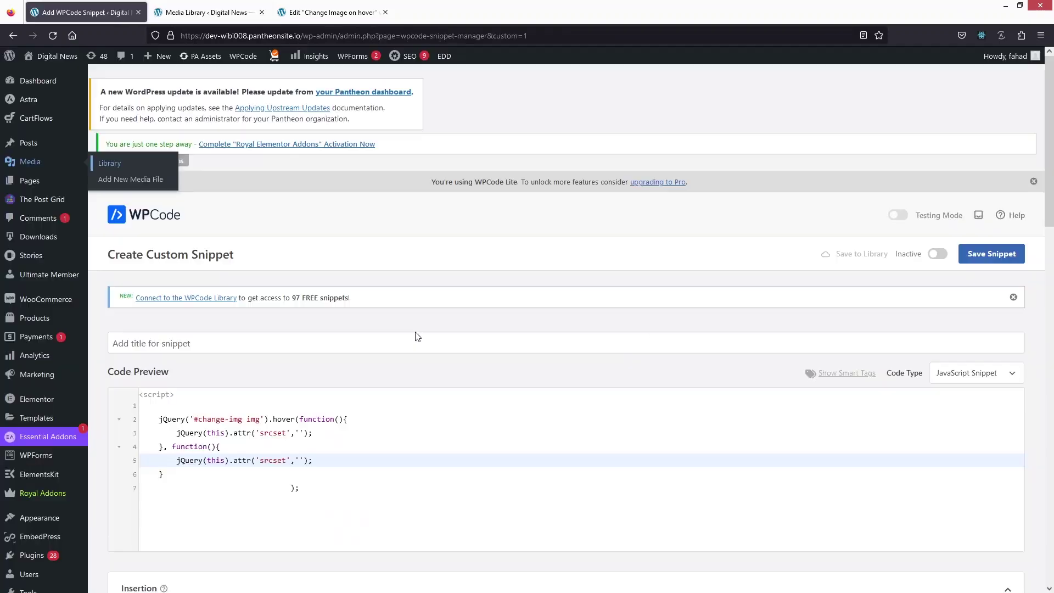
pyautogui.click(301, 432)
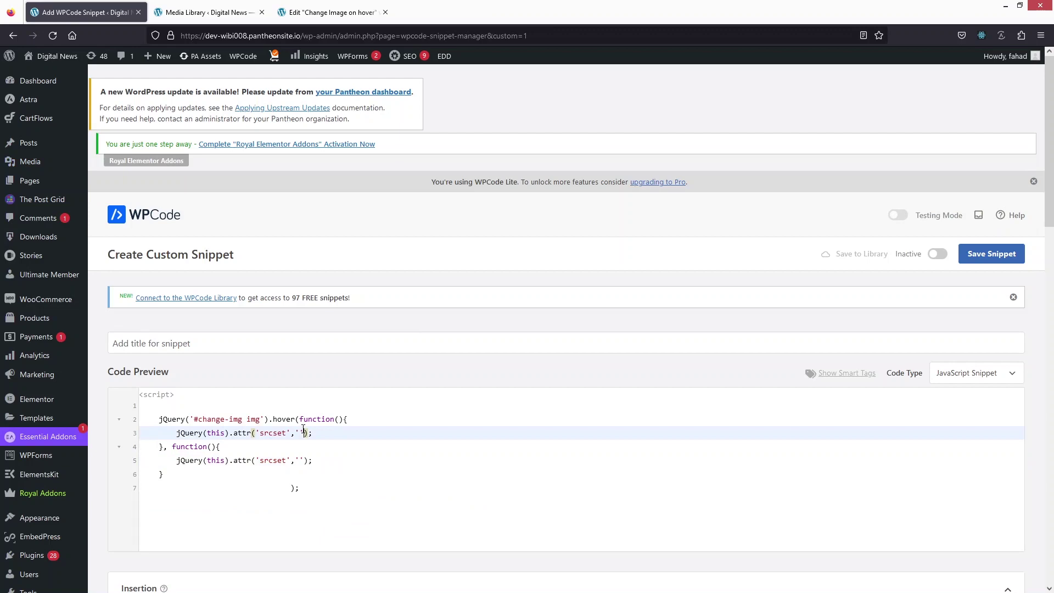
pyautogui.hotkey('ctrl', 'v')
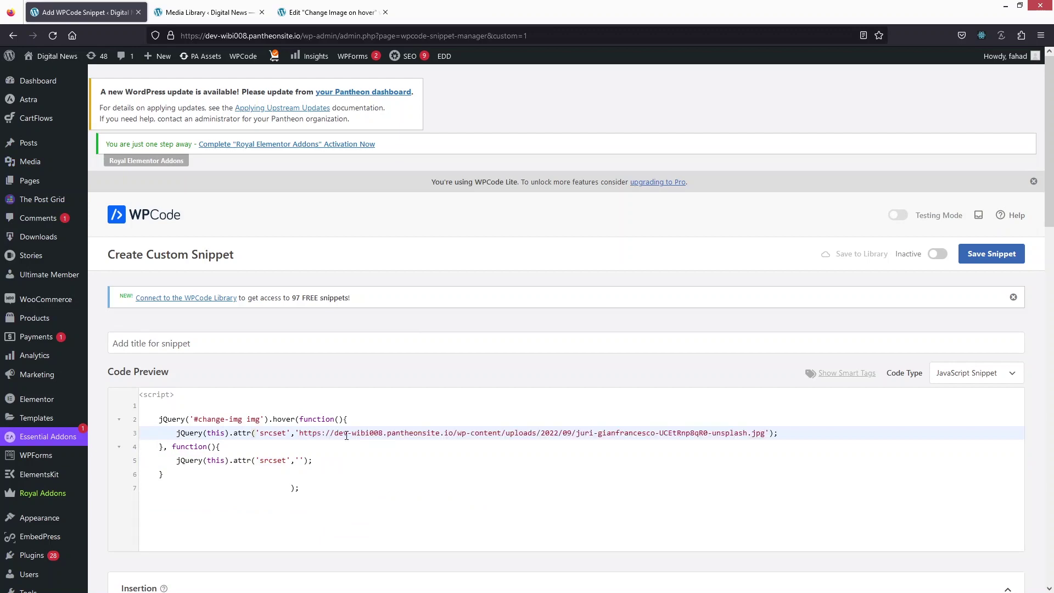
# - Copy the pexels-yuri-manei image URL into line 5's srcset
pyautogui.click(181, 8)
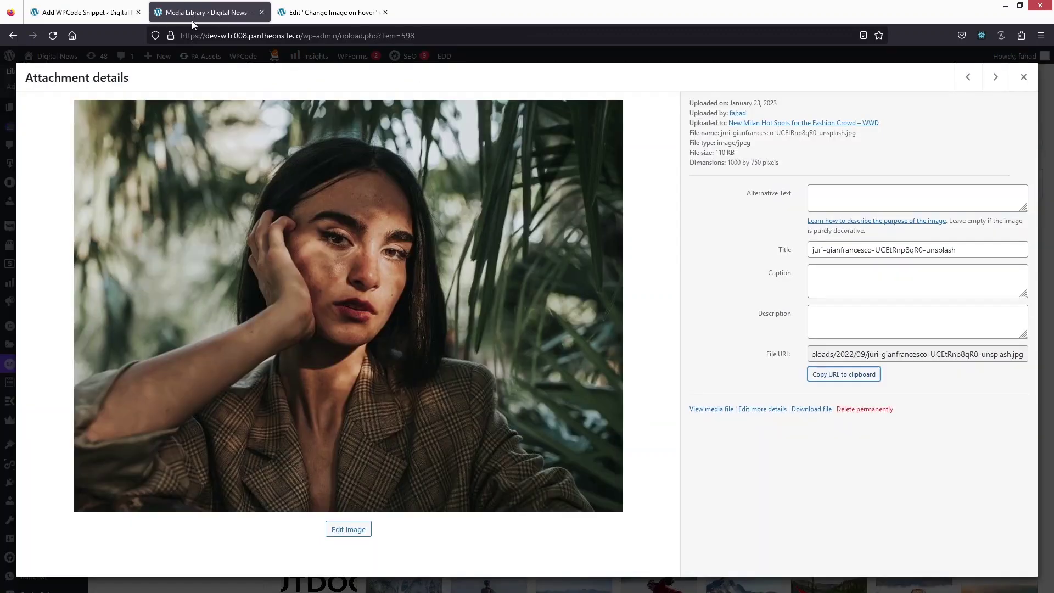
pyautogui.click(1023, 77)
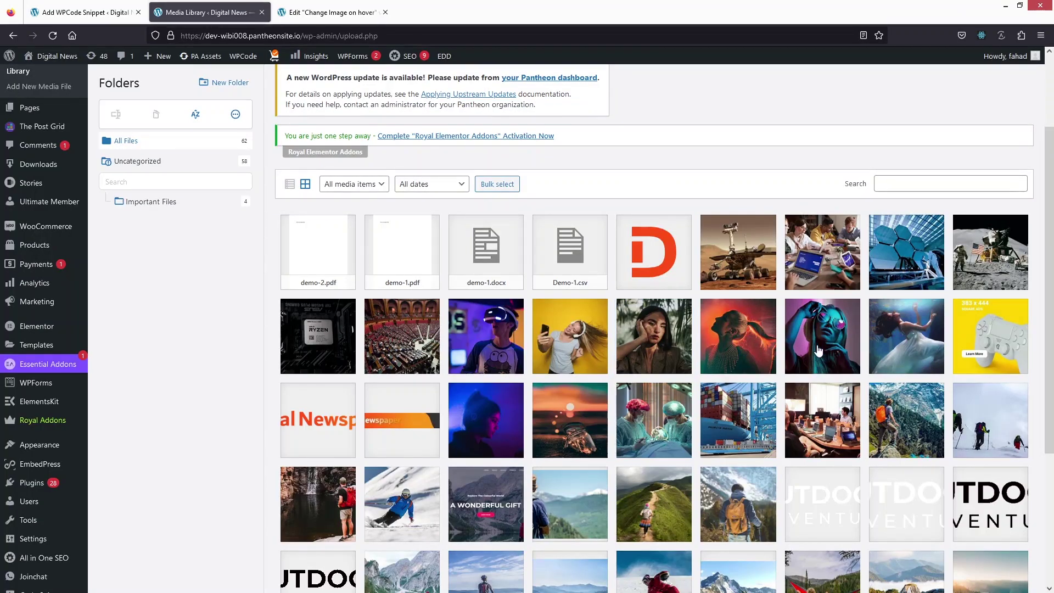
pyautogui.click(818, 350)
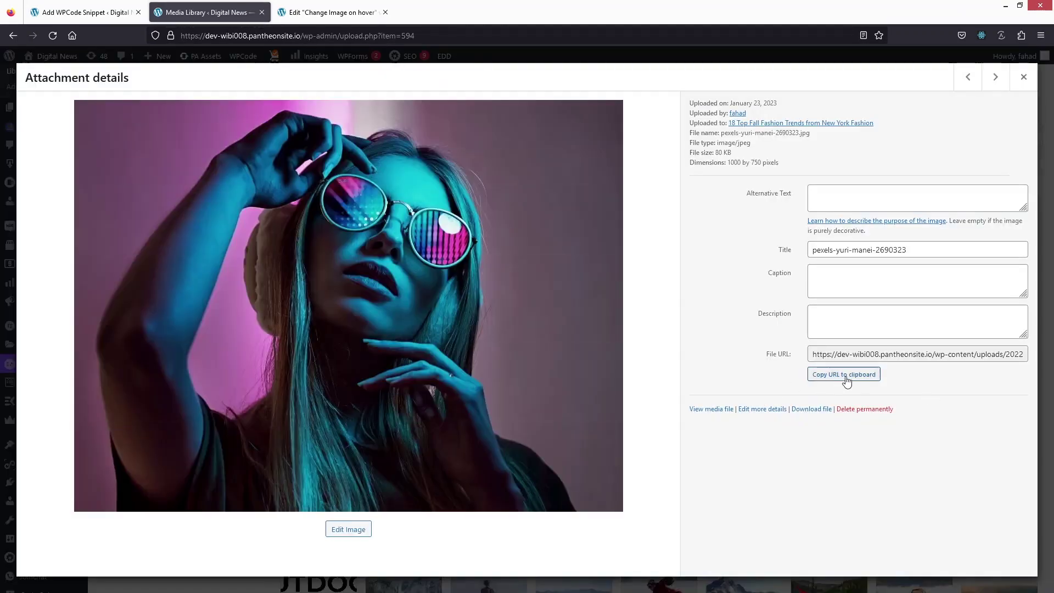
pyautogui.click(846, 378)
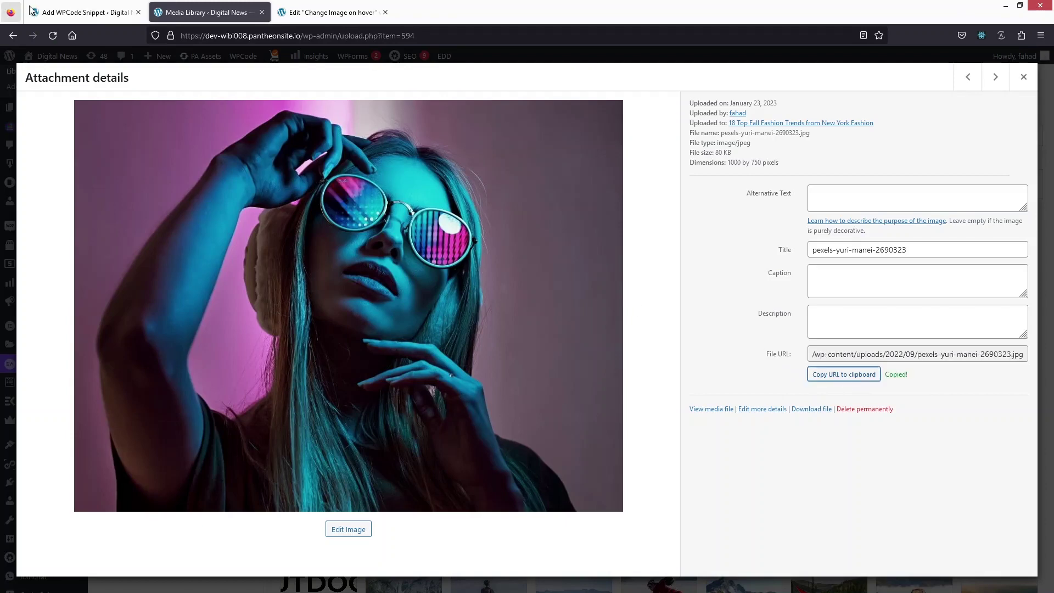
pyautogui.click(70, 17)
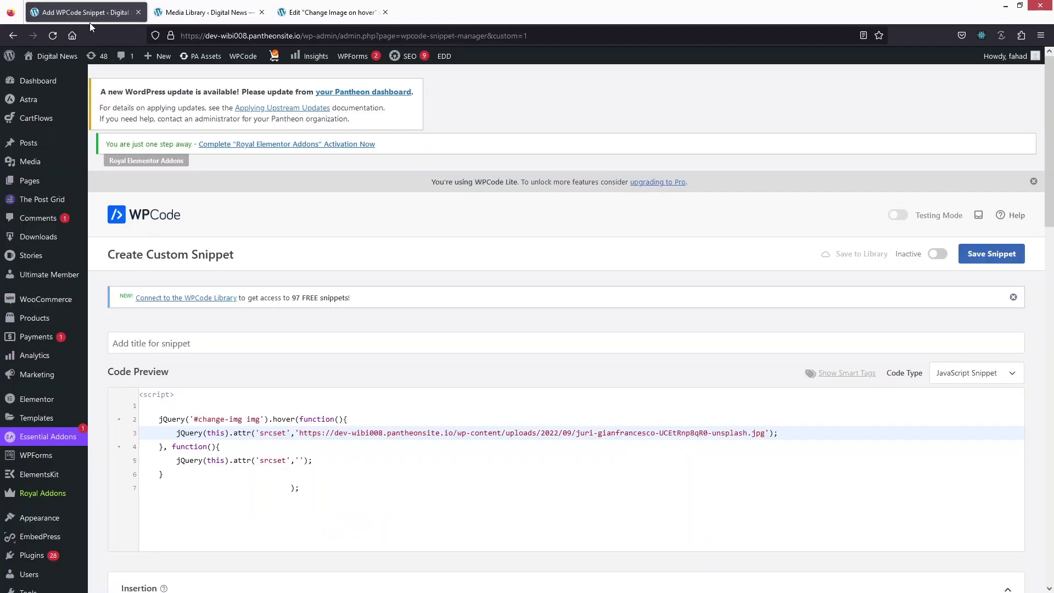
pyautogui.click(301, 461)
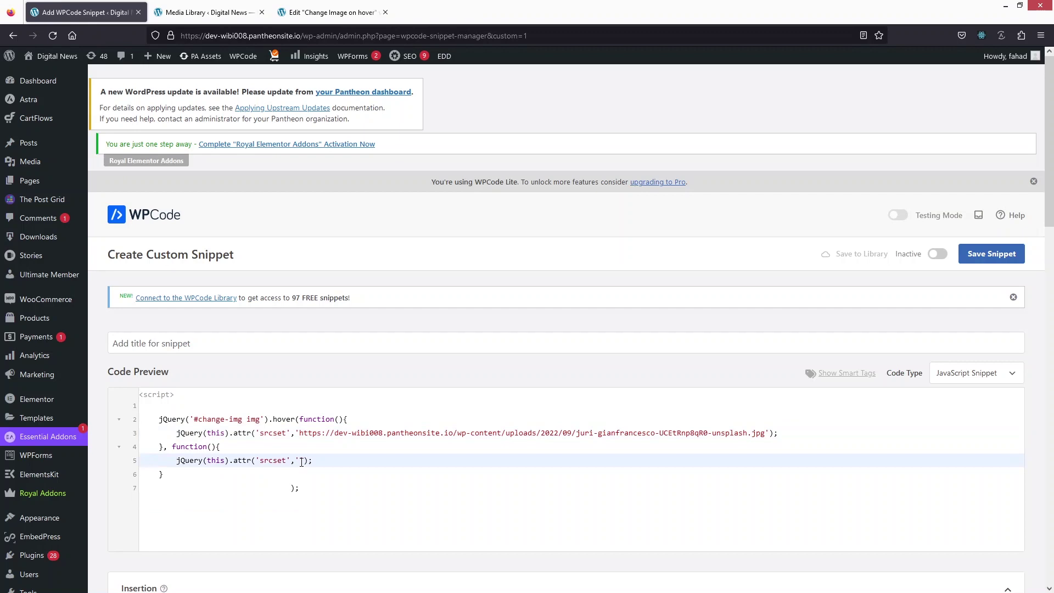
pyautogui.hotkey('ctrl', 'v')
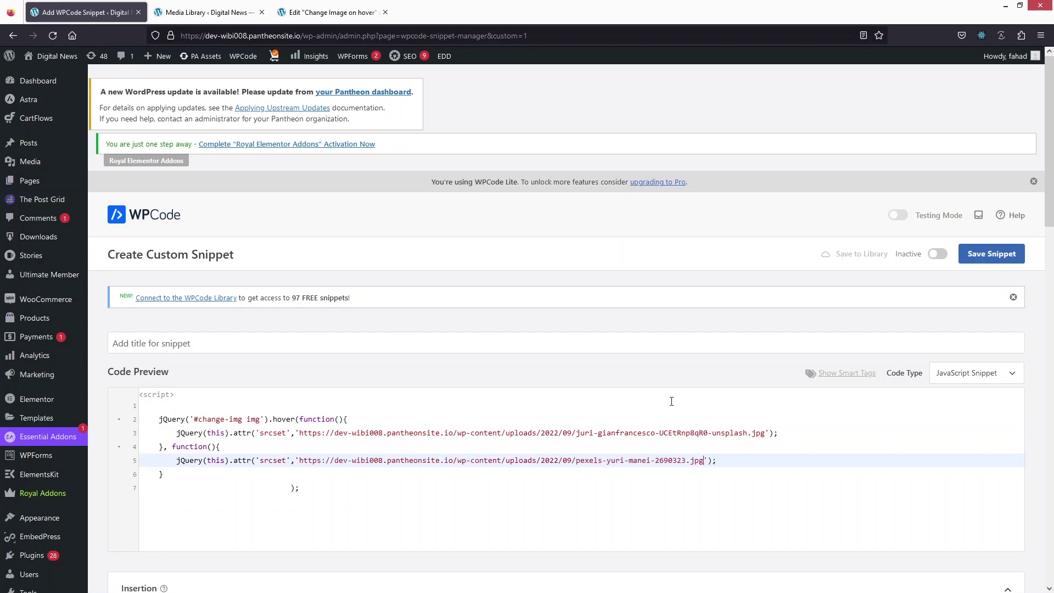
# - Save the hover snippet, switch it from Inactive to Active, and update it
pyautogui.click(988, 257)
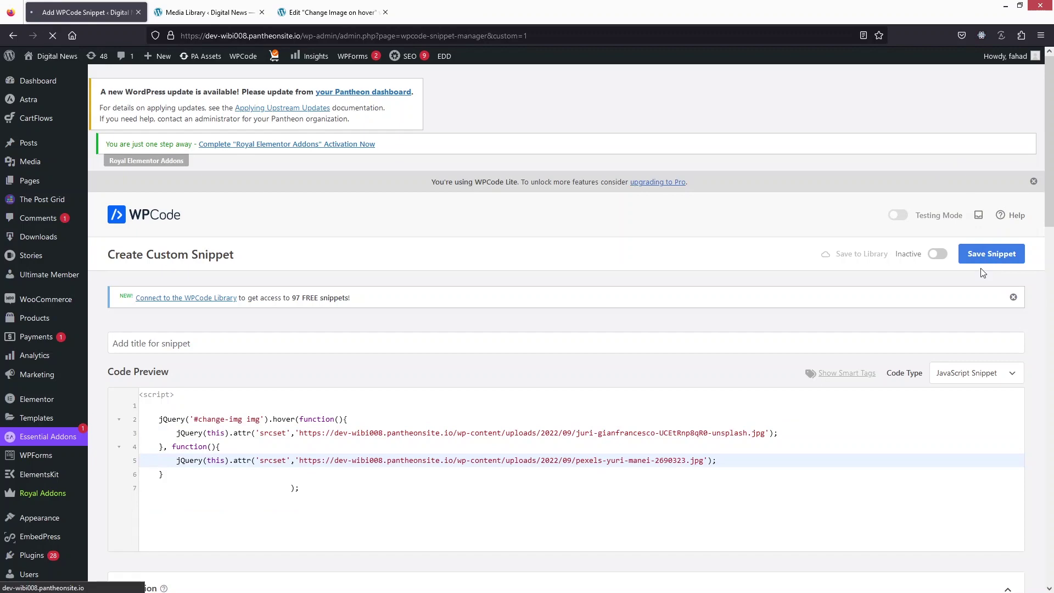
pyautogui.scroll(-2, 878, 330)
pyautogui.scroll(1, 856, 372)
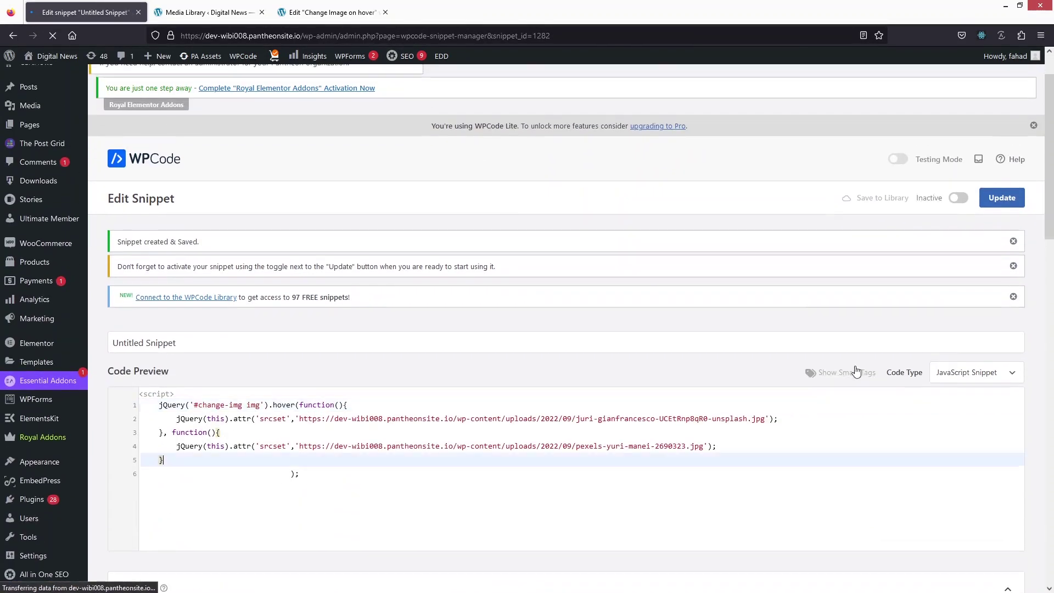
pyautogui.click(959, 202)
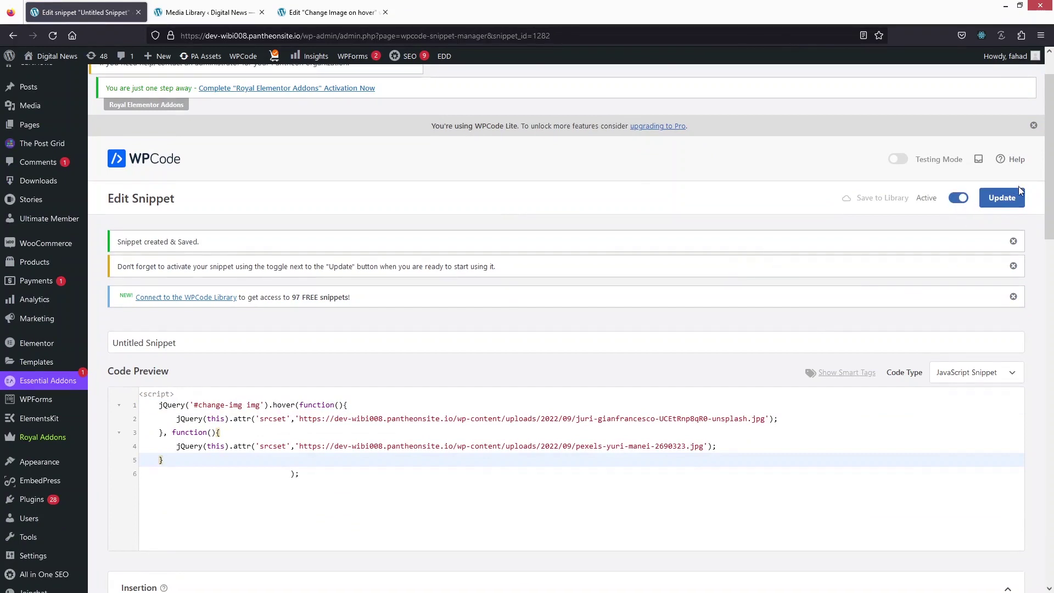
pyautogui.click(1006, 197)
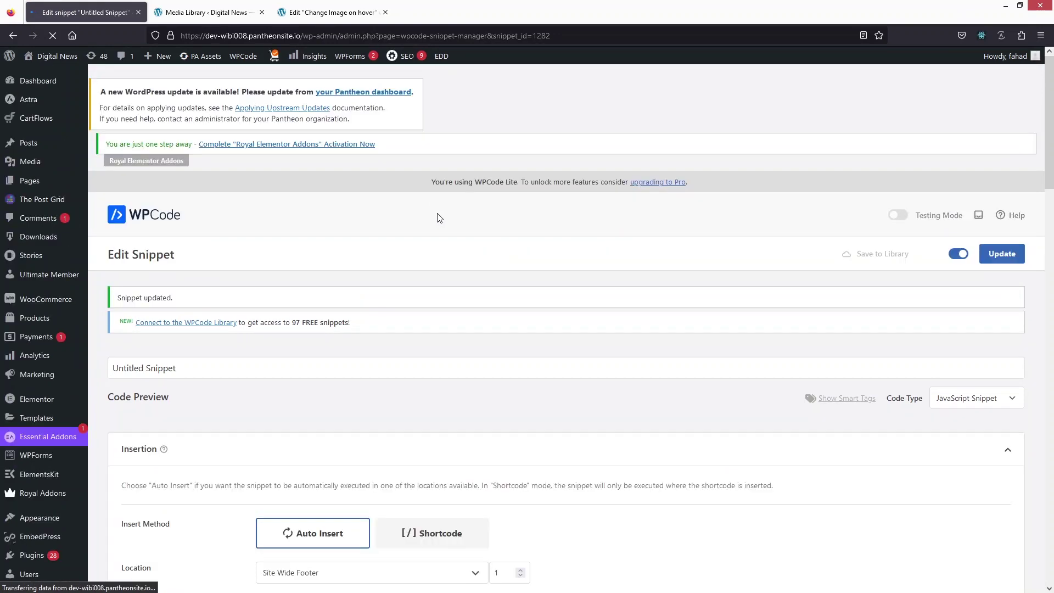
pyautogui.click(333, 12)
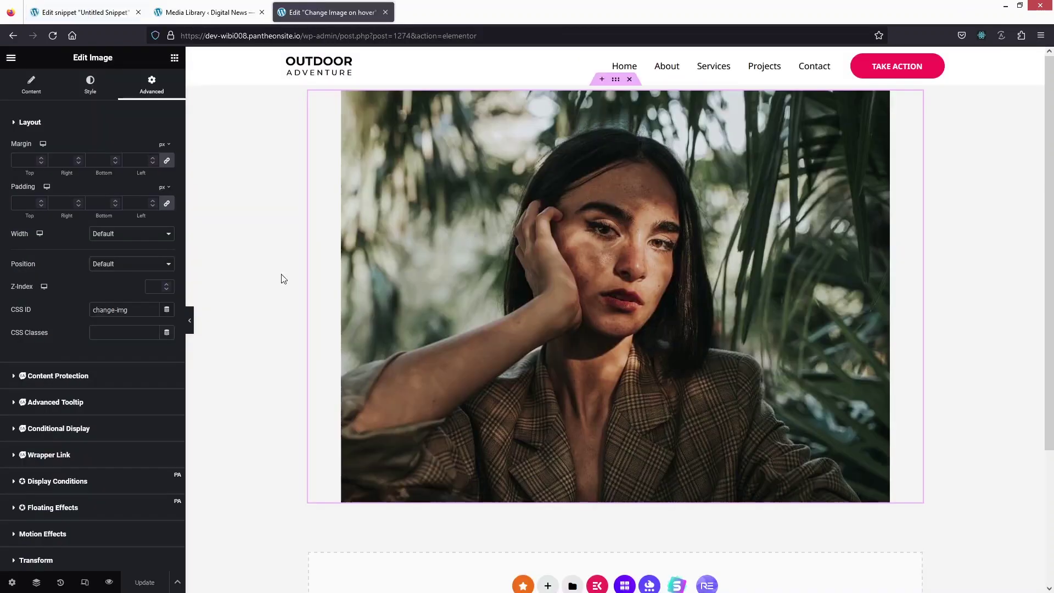
# - Preview the page and hover the portrait to watch it swap to the neon-sunglasses photo
pyautogui.click(110, 583)
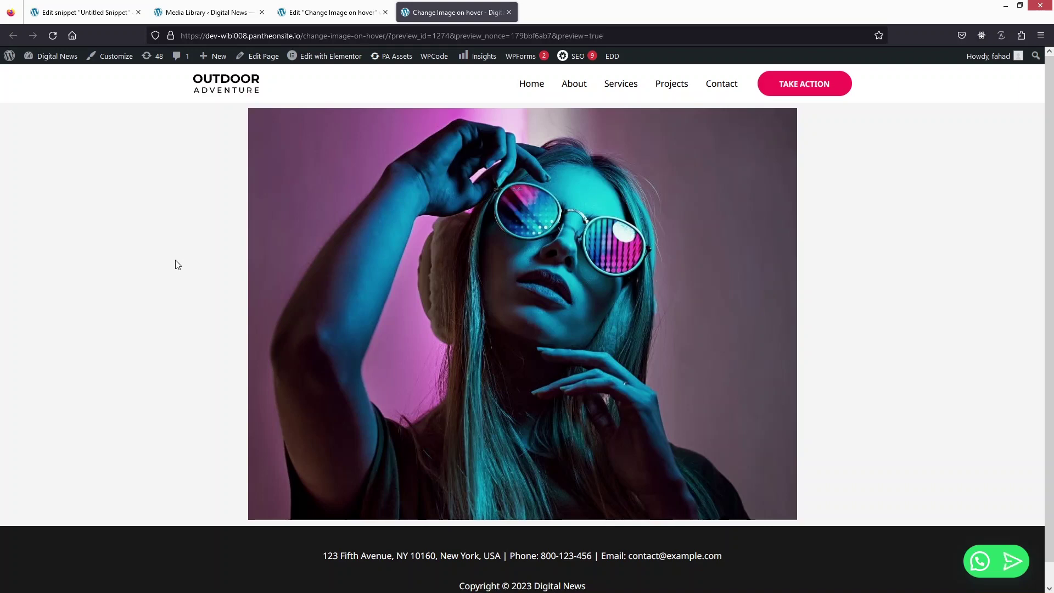
pyautogui.moveTo(317, 239)
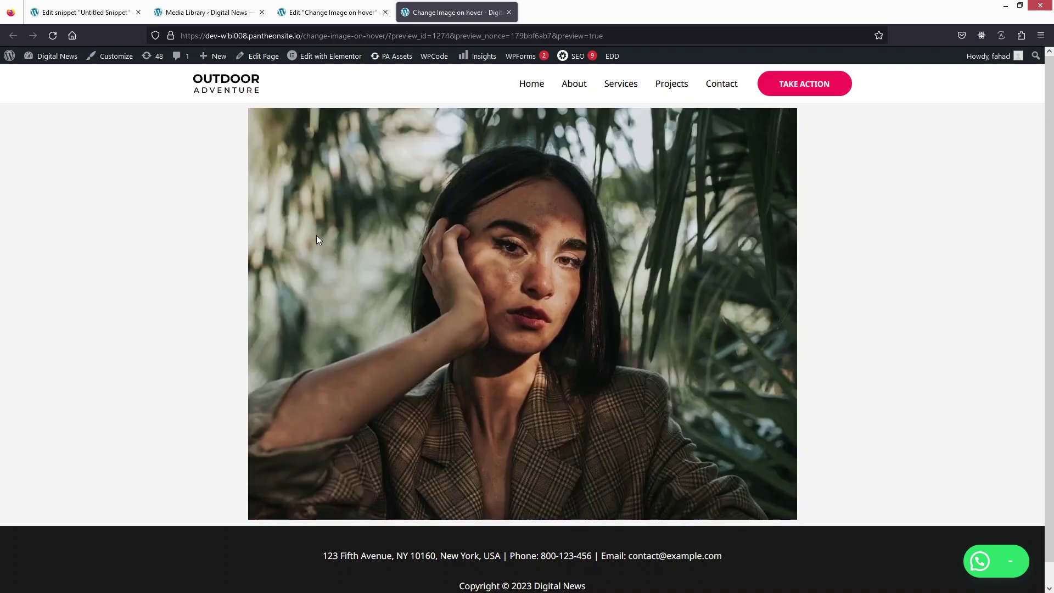